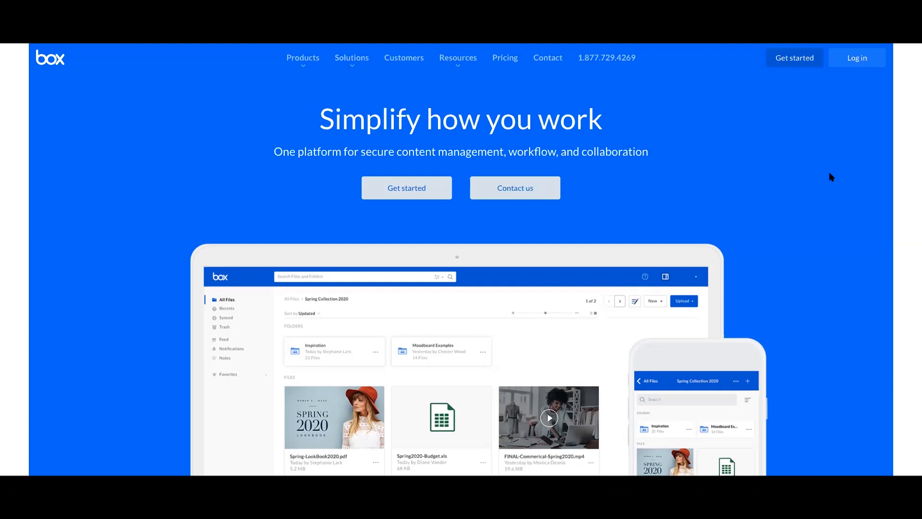
Open the pricing page and review the Business plans: Starter CA$6.65, Business CA$19.95, Business Plus CA$33.25.
left_click(412, 186)
scroll(412, 187, "down", 2)
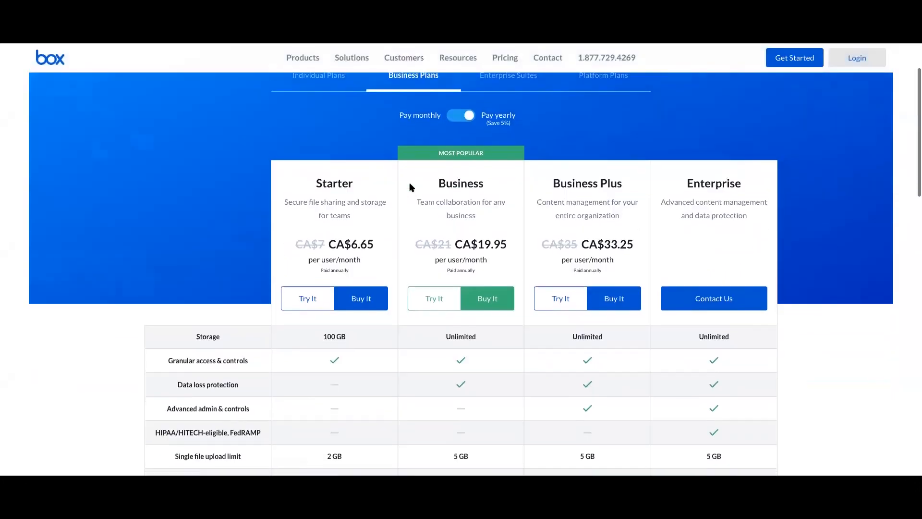
scroll(378, 324, "down", 1)
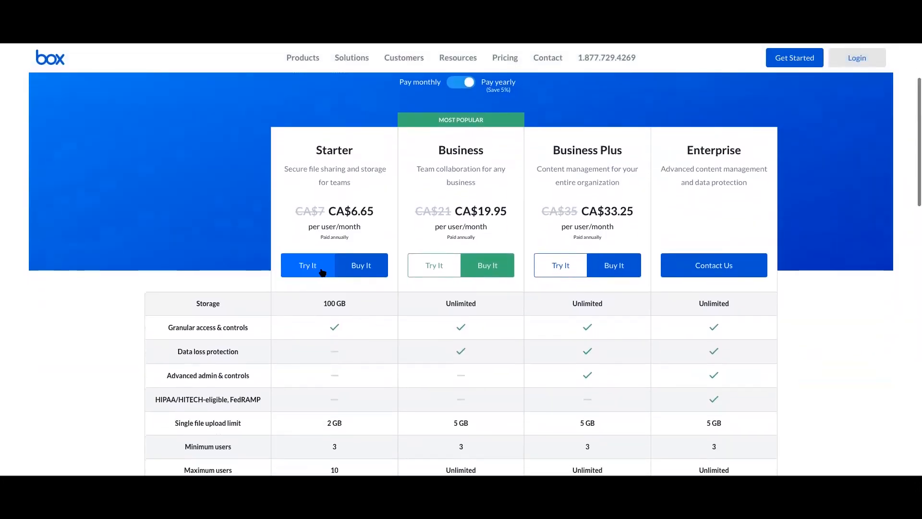
scroll(322, 272, "up", 1)
scroll(322, 272, "up", 1)
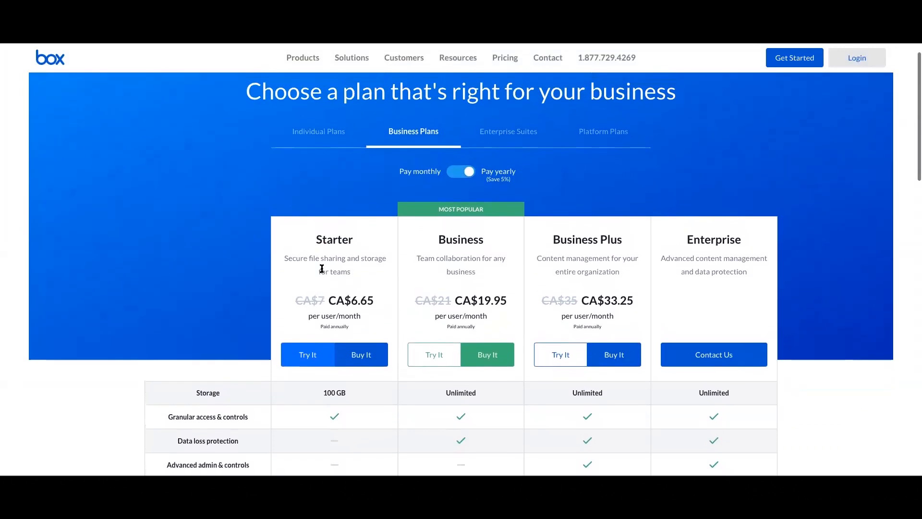
scroll(322, 271, "up", 1)
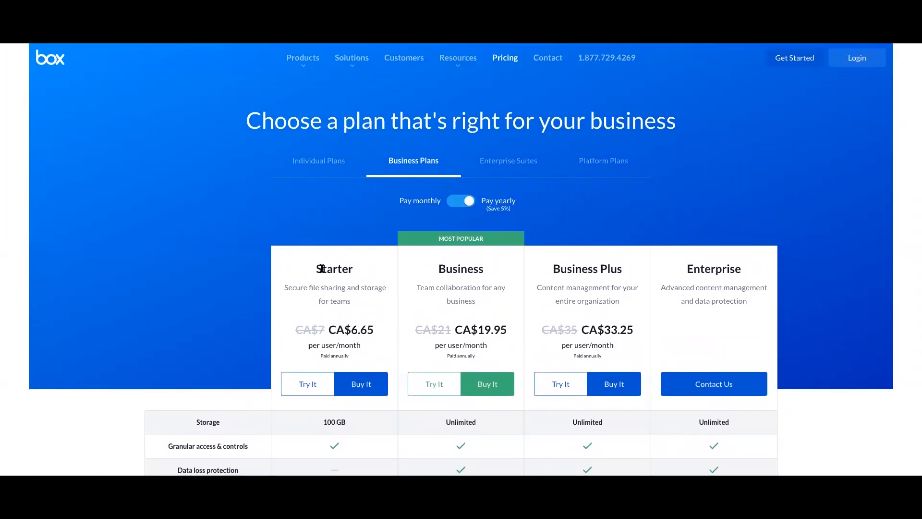
scroll(321, 268, "down", 1)
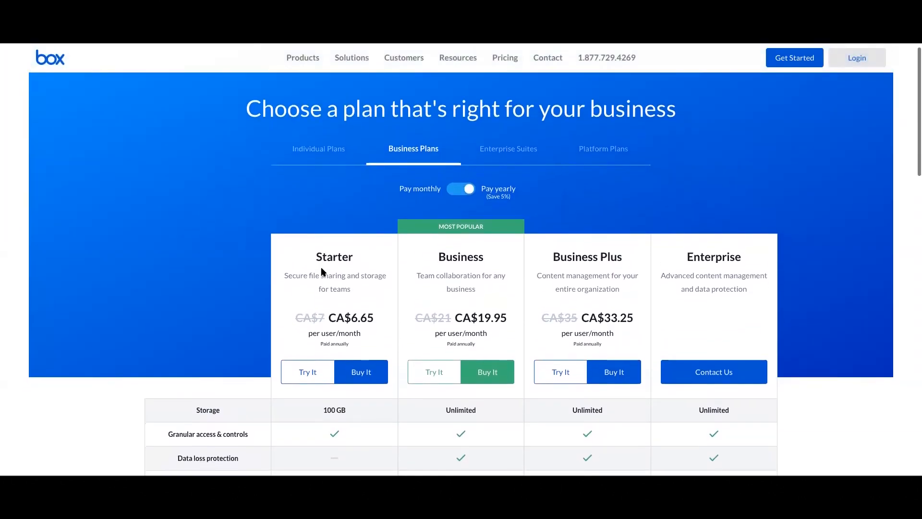
scroll(322, 270, "down", 1)
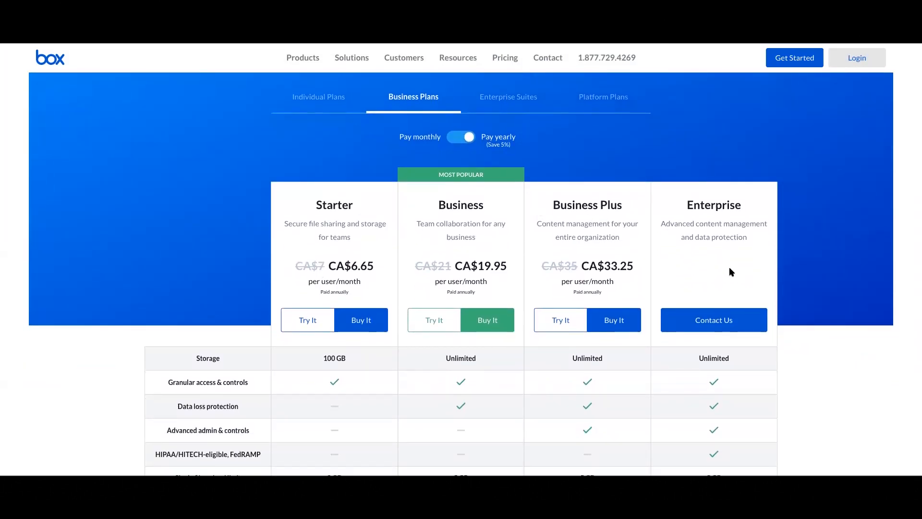
scroll(480, 196, "up", 1)
scroll(480, 197, "up", 1)
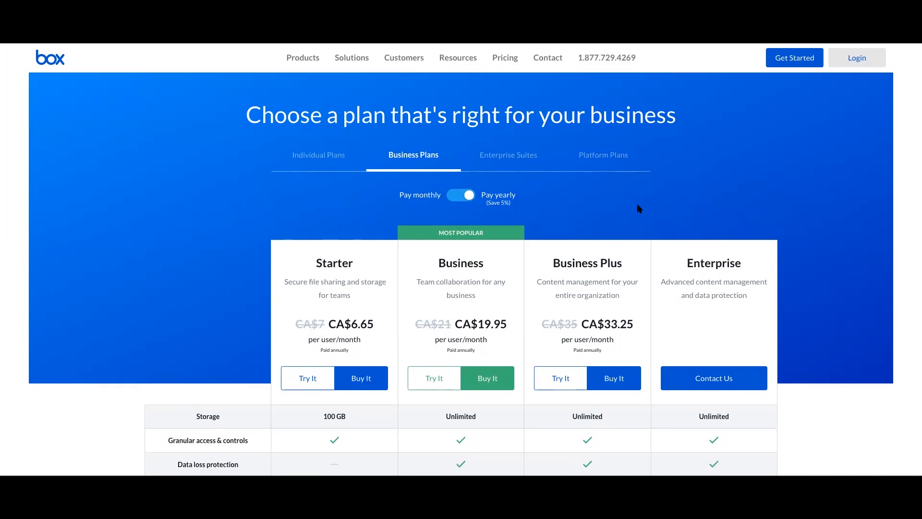
scroll(640, 209, "down", 3)
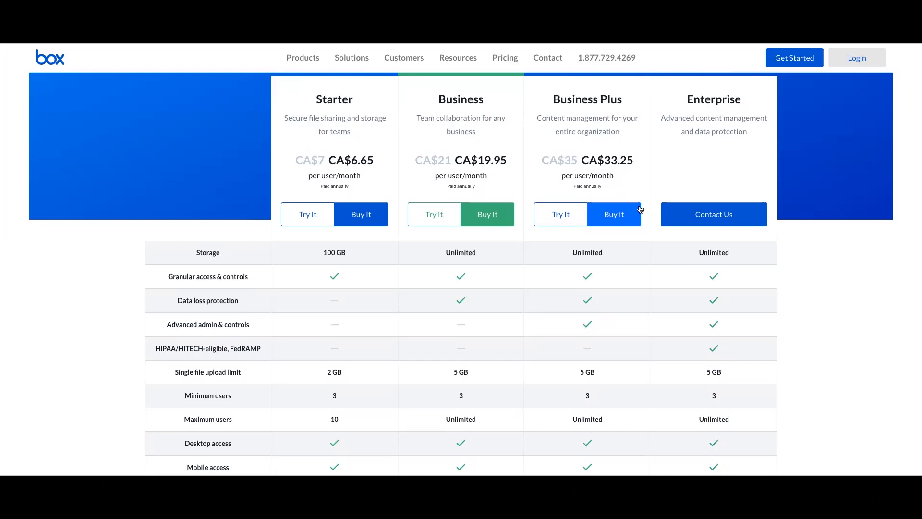
scroll(639, 208, "up", 3)
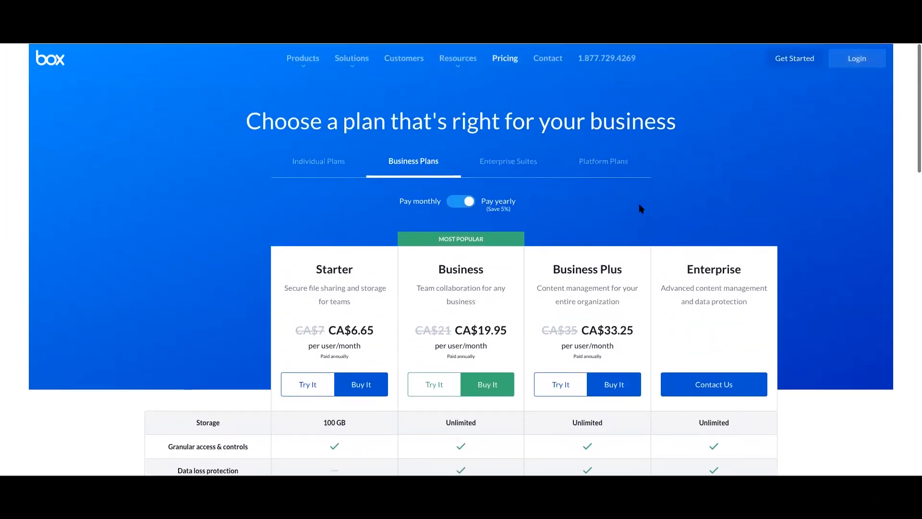
View the Individual Plans and Enterprise Suites tabs, returning to Business Plans each time.
left_click(345, 167)
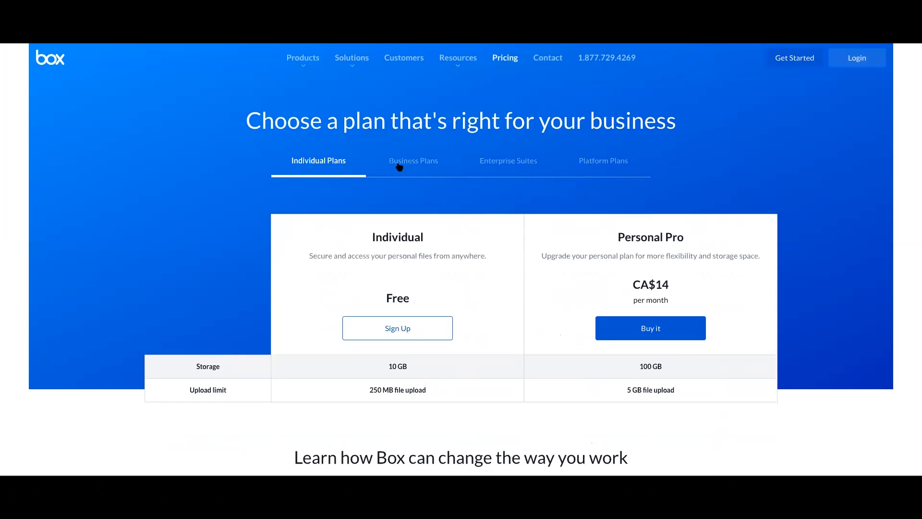
left_click(397, 166)
left_click(508, 163)
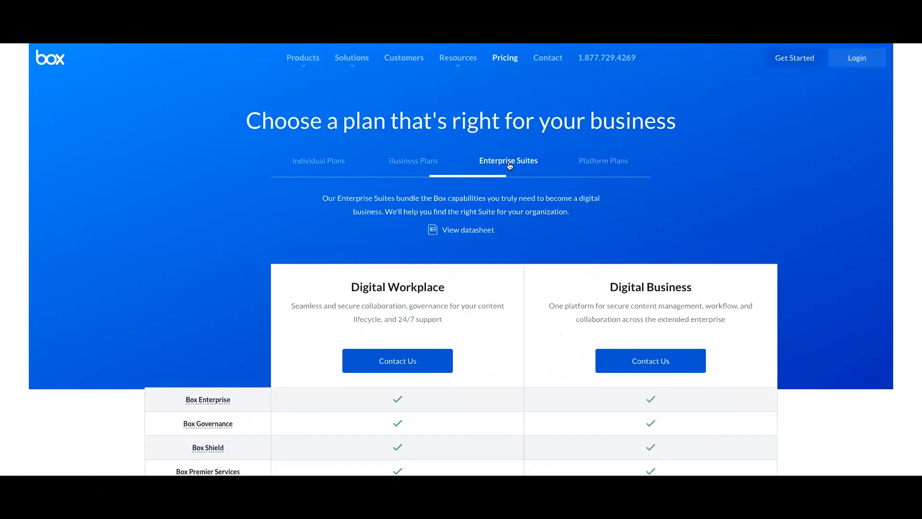
left_click(422, 162)
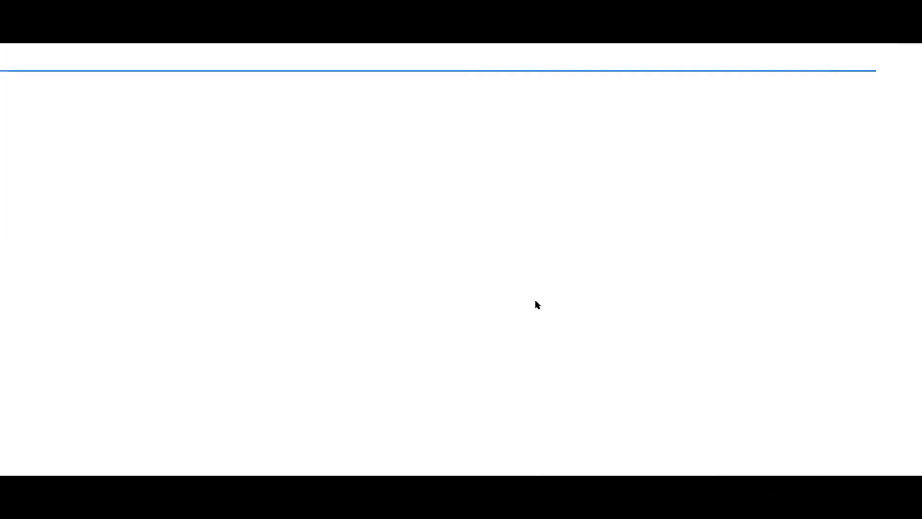
Scroll the Business 14-Day Free Trial signup page and highlight the CA$718.20 total after trial.
scroll(535, 300, "down", 1)
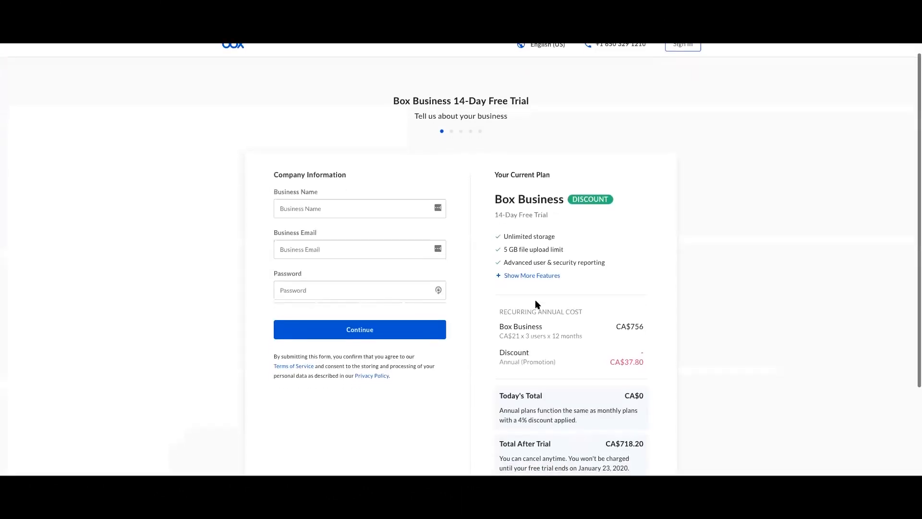
scroll(516, 248, "down", 2)
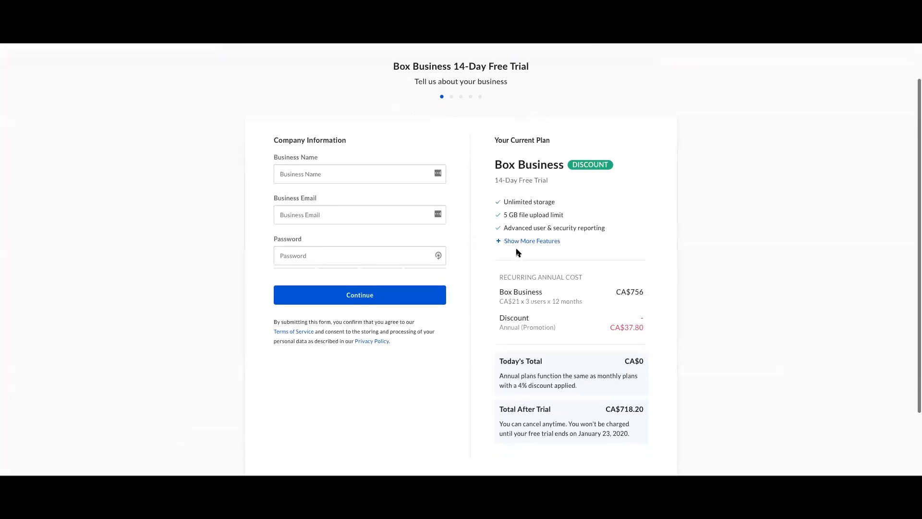
scroll(517, 250, "up", 1)
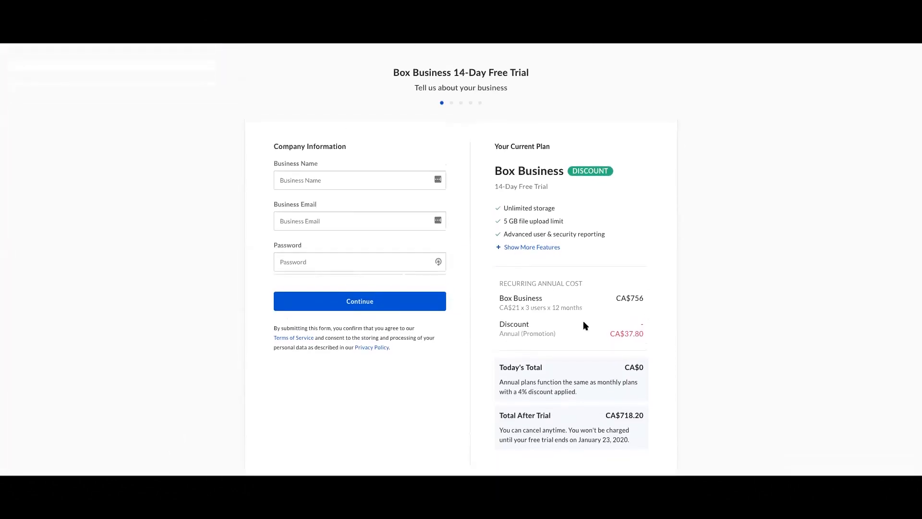
left_click_drag(638, 438, 591, 414)
left_click(614, 416)
double_click(613, 415)
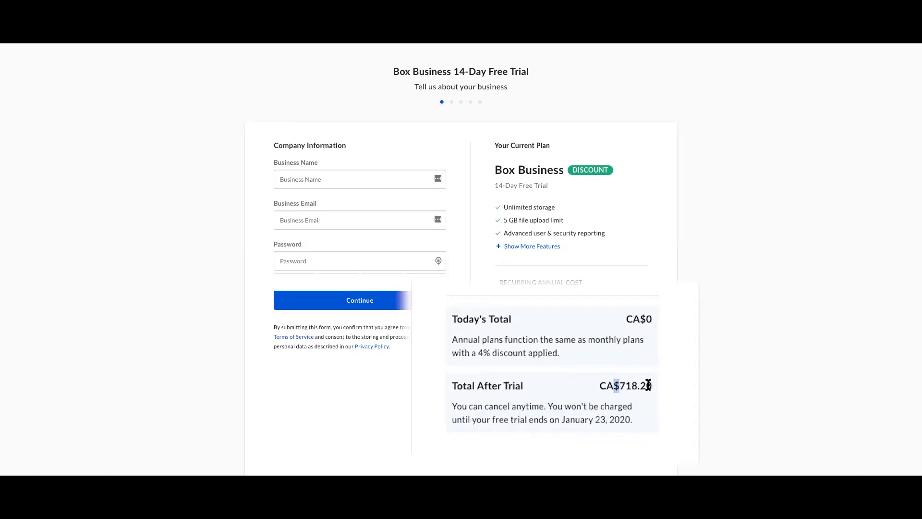
left_click(650, 376)
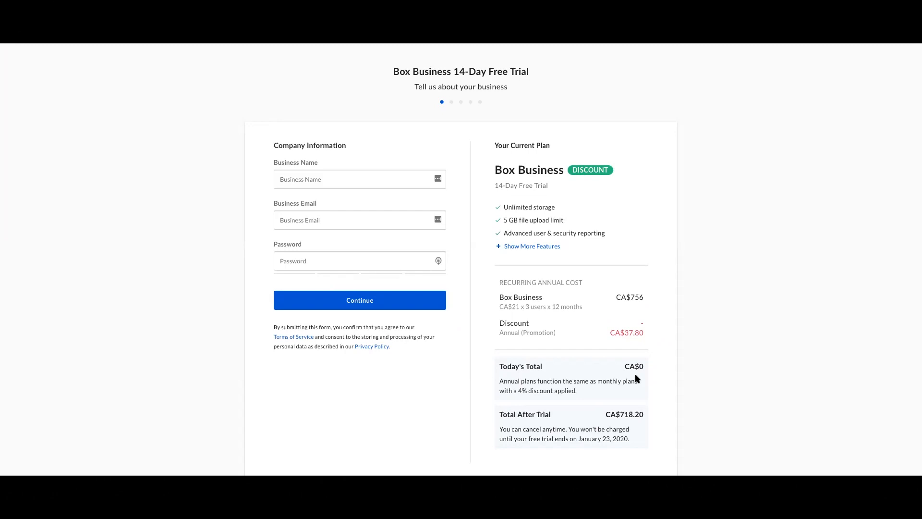
scroll(638, 379, "up", 1)
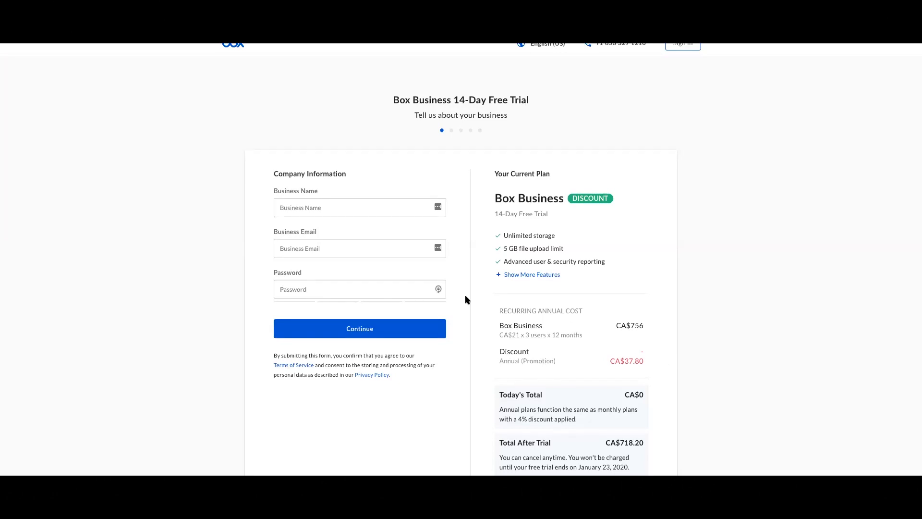
Enter the business name, business e-mail and account password, then submit the company step.
left_click(355, 210)
key("Tab")
key("Tab")
type("••••••••••••")
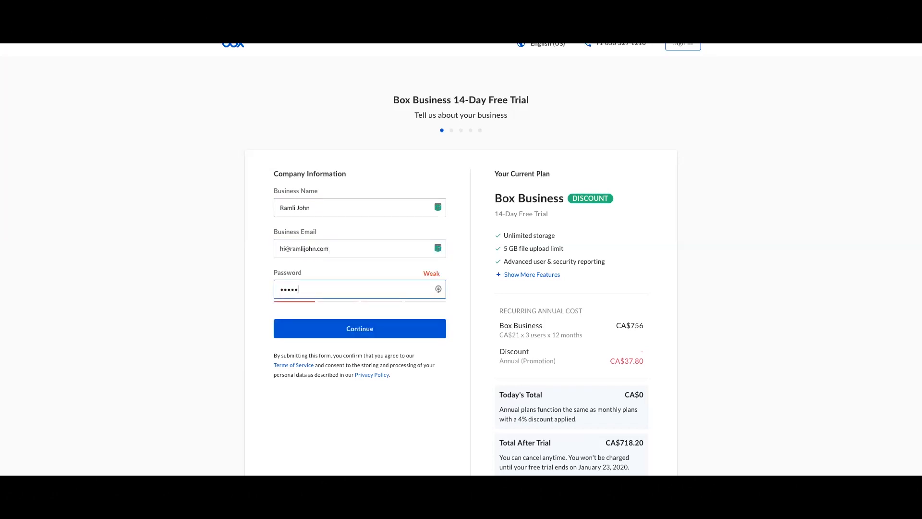
key("Return")
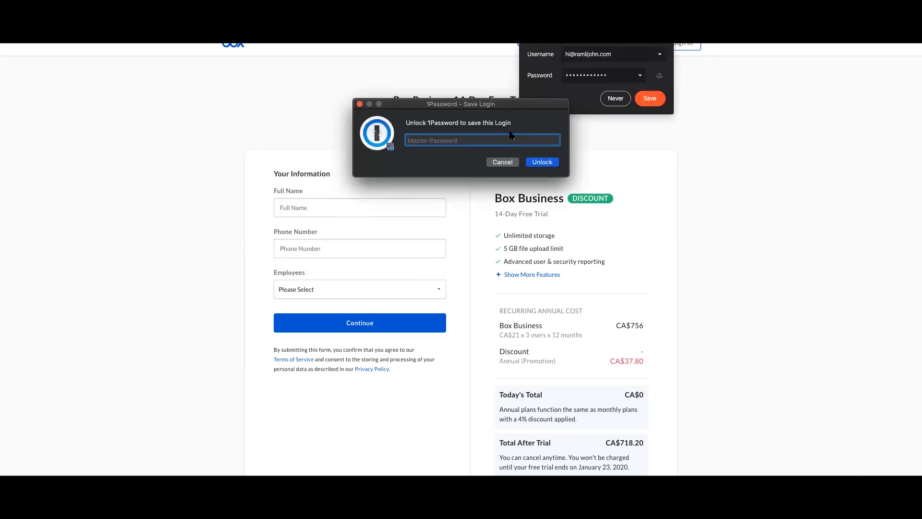
Dismiss the password-manager prompts and fill in your full name and phone number.
left_click(513, 159)
left_click(385, 208)
key("Tab")
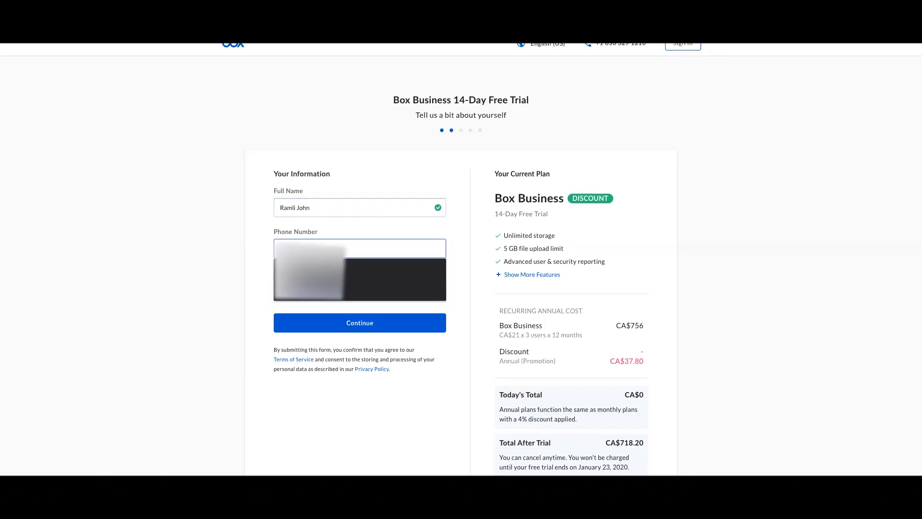
type("...")
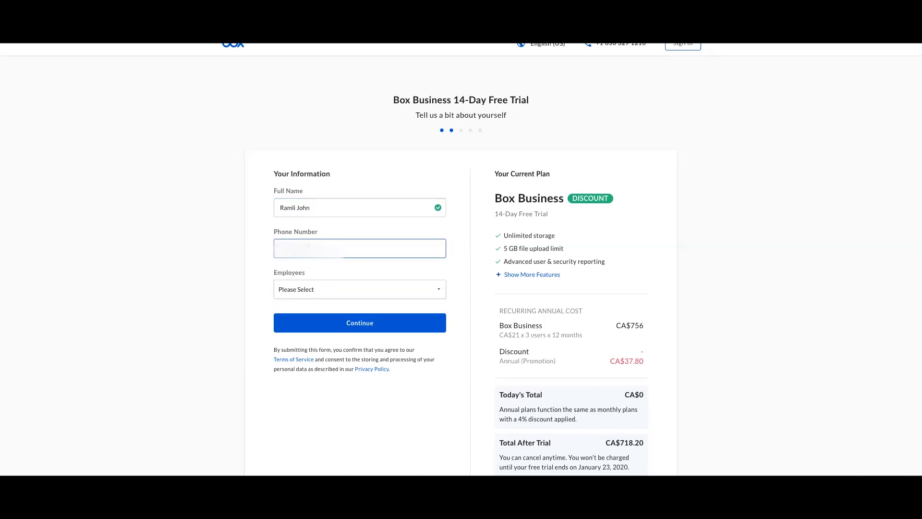
Set the company size to 75 - 500 employees and continue.
left_click(399, 292)
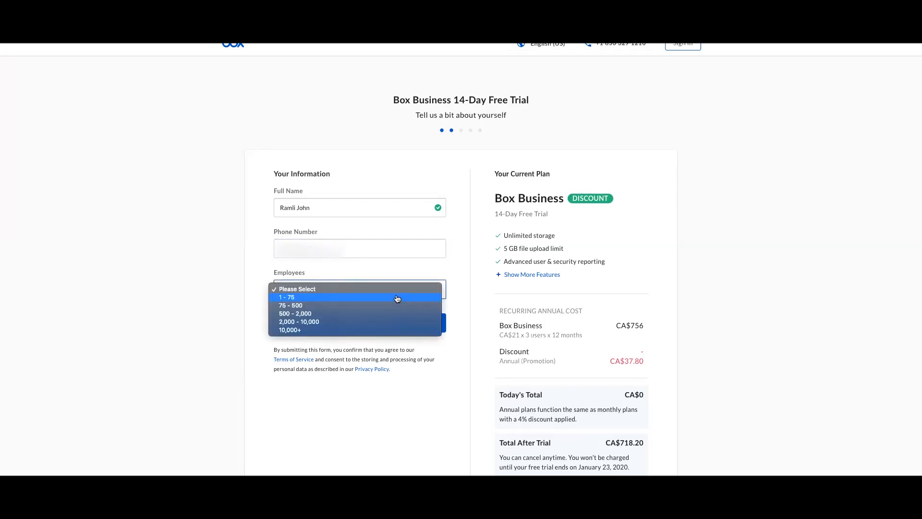
left_click(396, 298)
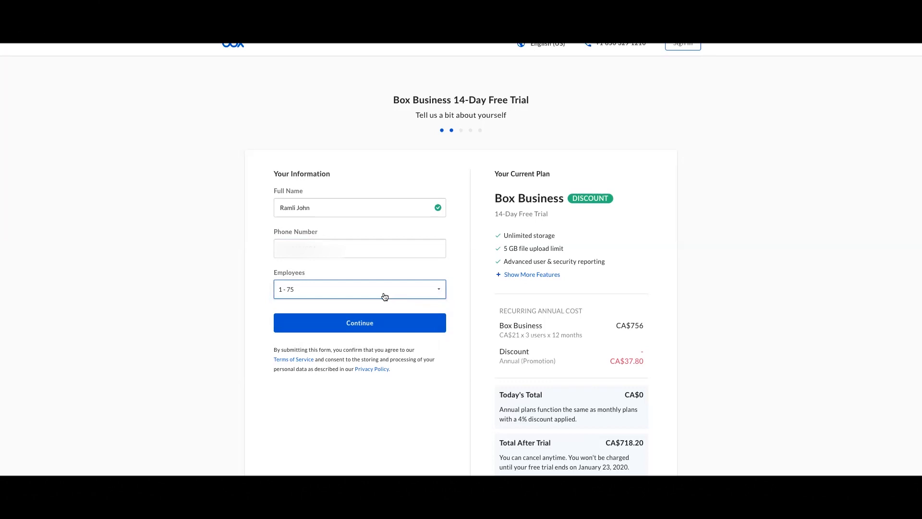
left_click(381, 293)
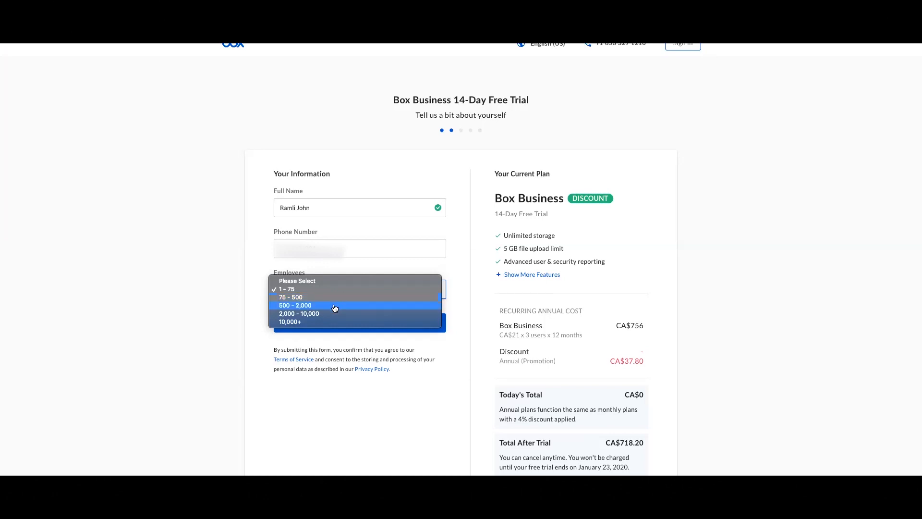
left_click(485, 319)
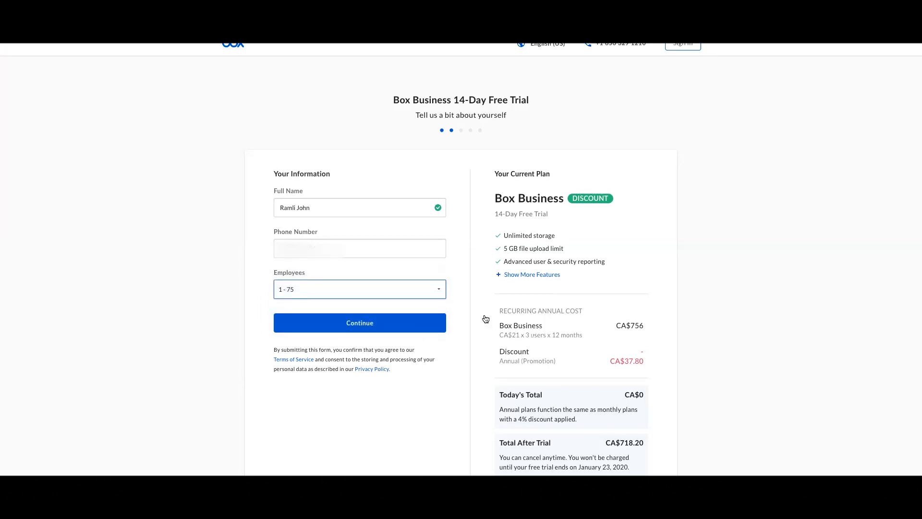
left_click(436, 293)
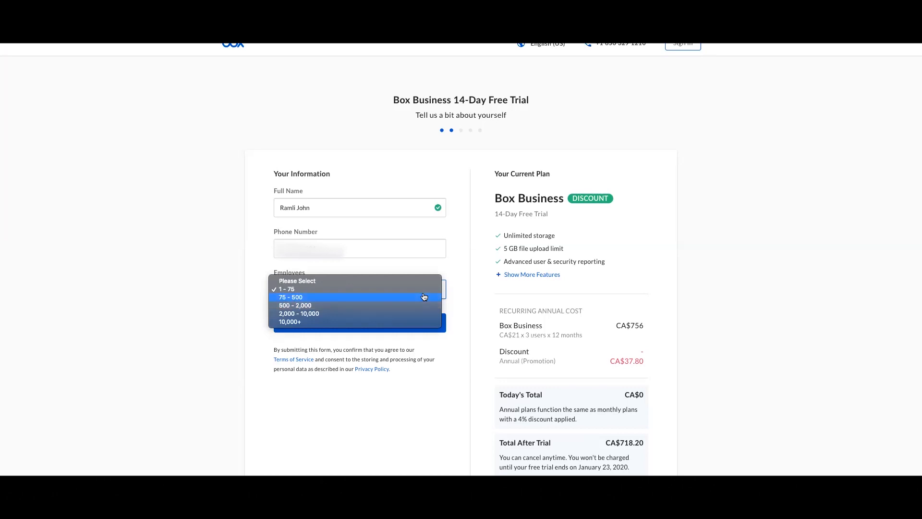
left_click(424, 297)
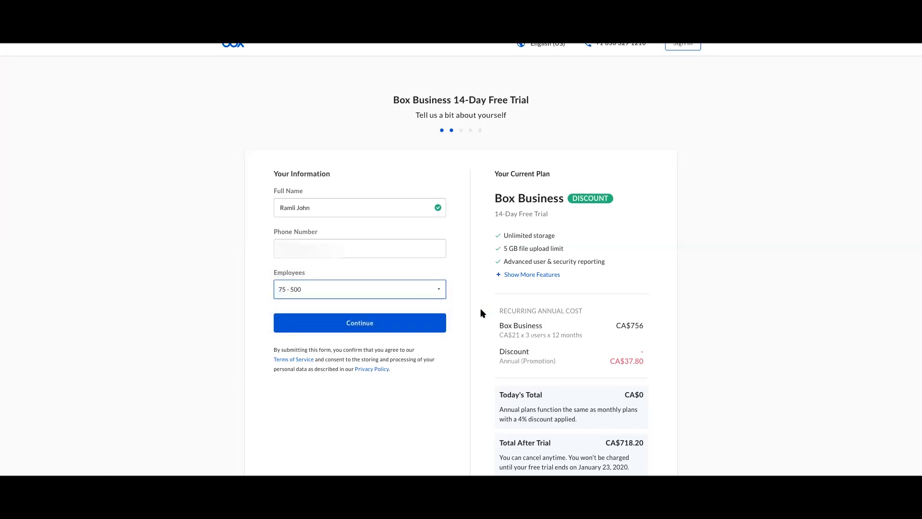
scroll(480, 313, "down", 1)
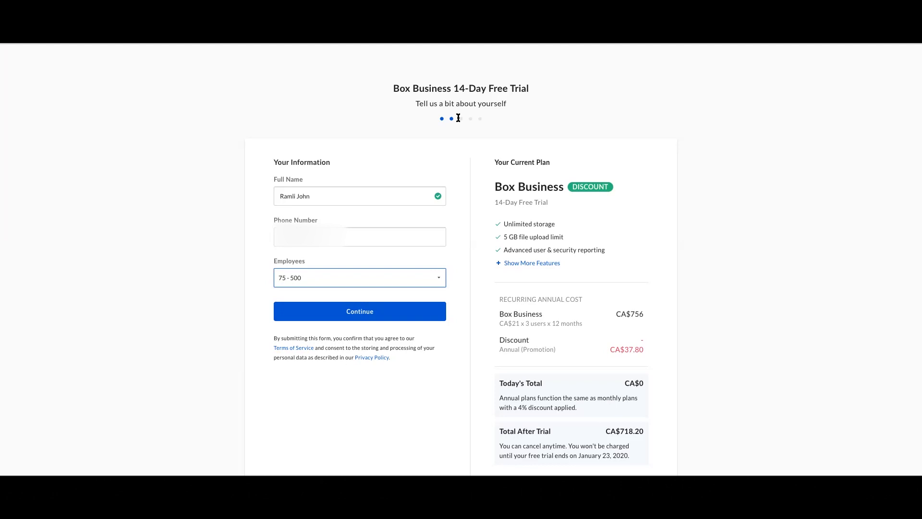
left_click(406, 310)
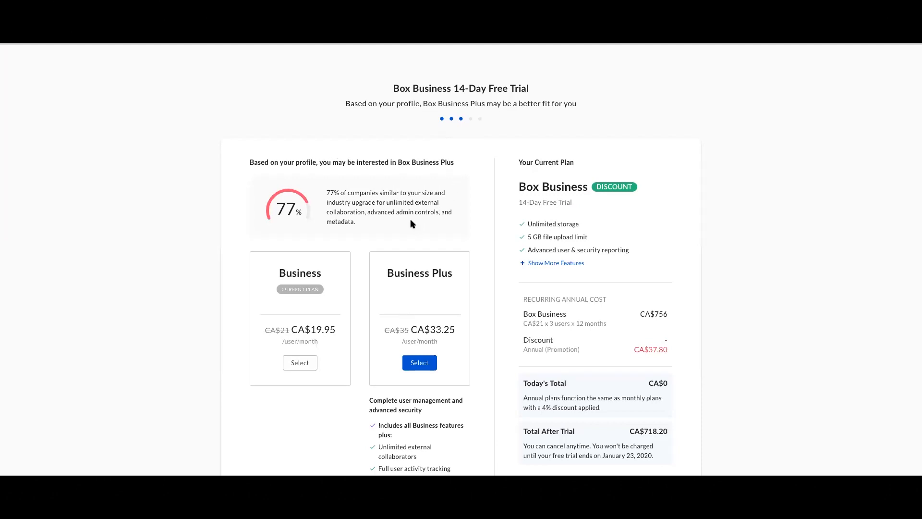
Select the Business plan at CA$19.95/user/month instead of the recommended Business Plus.
scroll(404, 227, "down", 2)
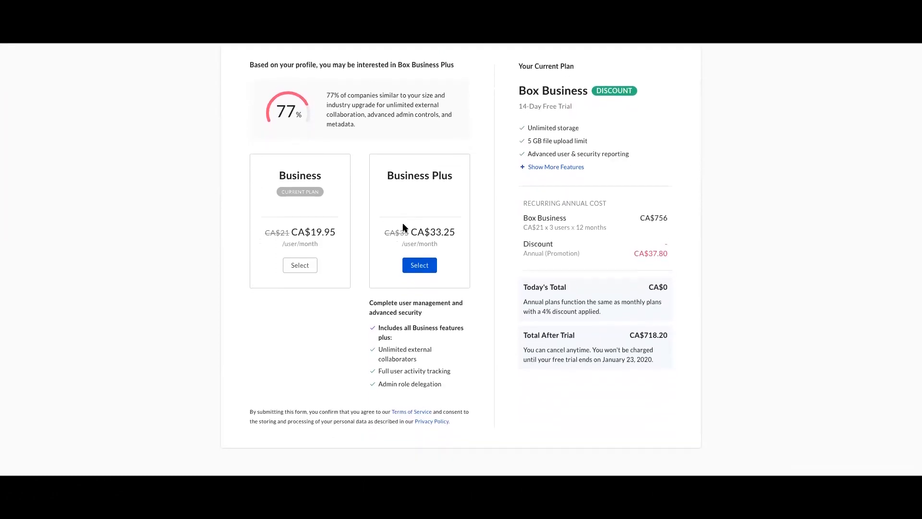
scroll(404, 228, "up", 1)
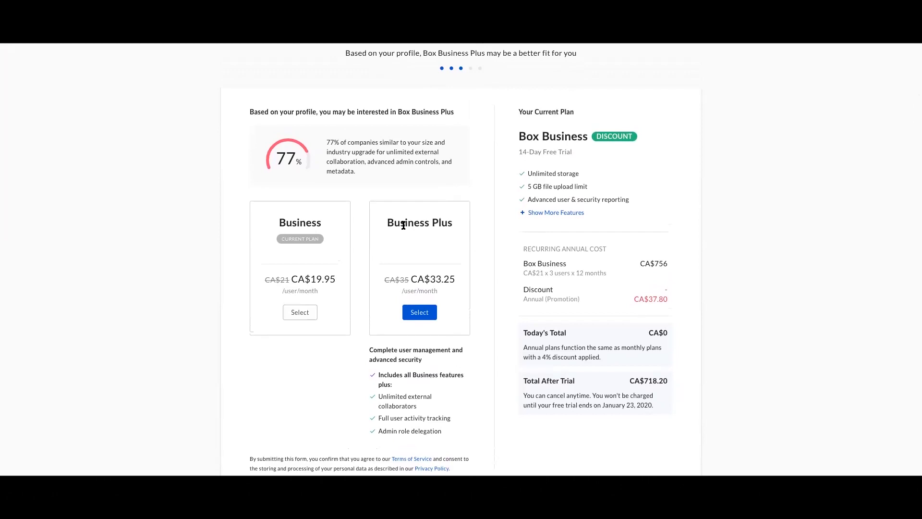
scroll(404, 228, "up", 1)
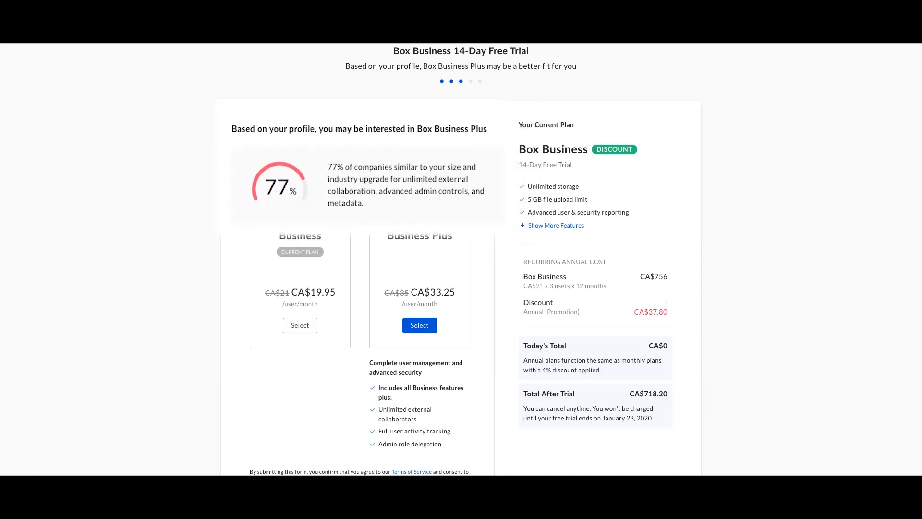
left_click(300, 325)
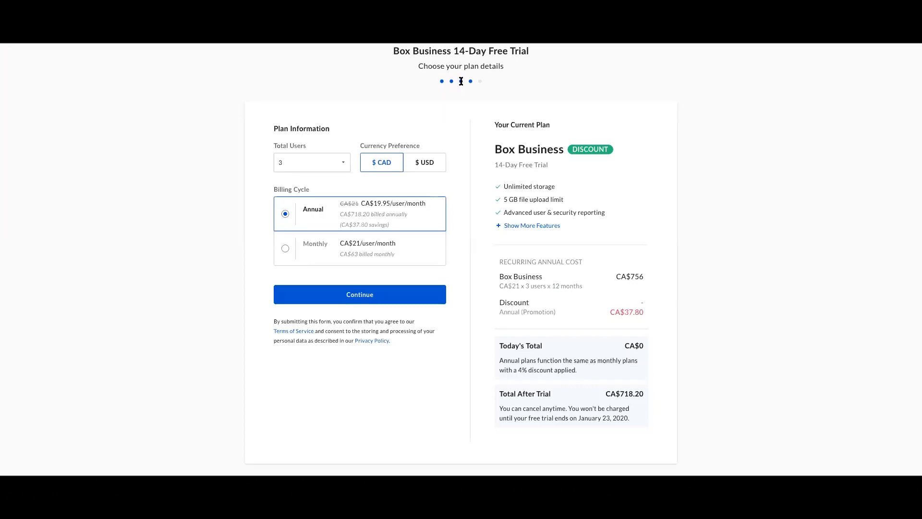
Keep 3 users, switch to Monthly billing at CA$63, and continue to payment.
left_click(339, 169)
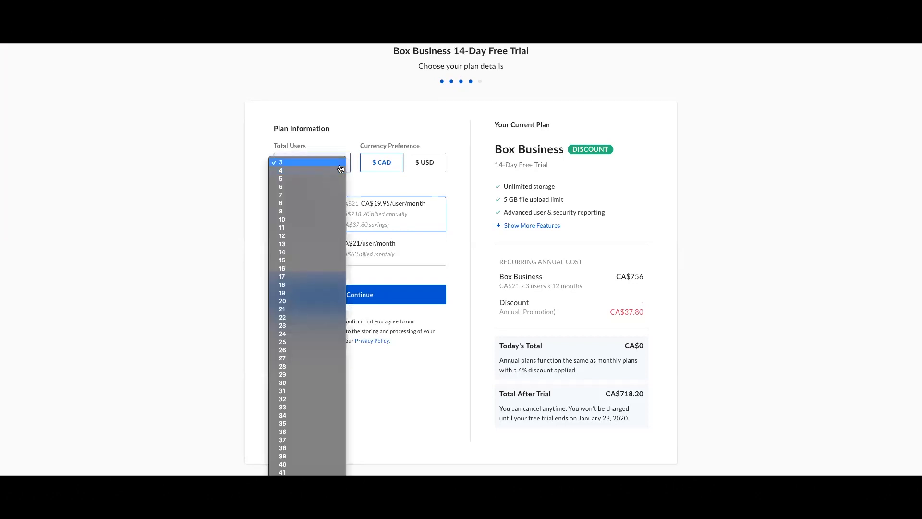
left_click(340, 166)
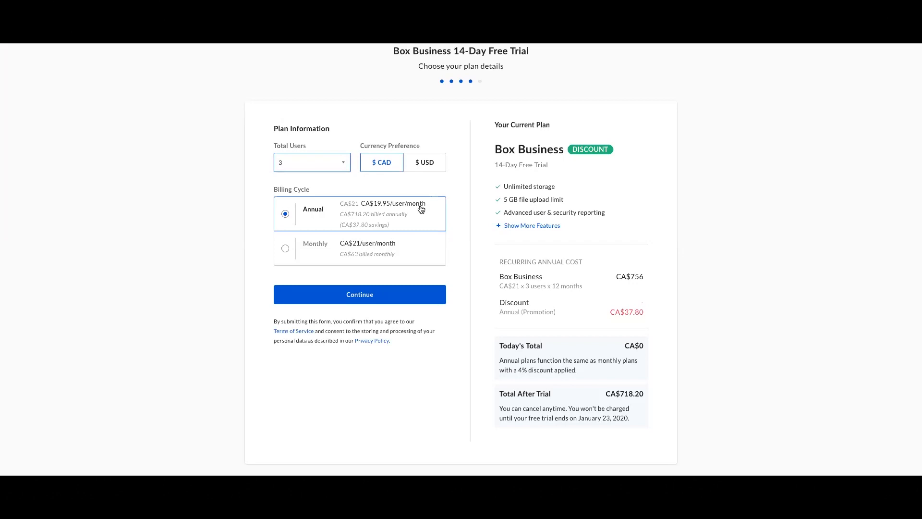
left_click(418, 251)
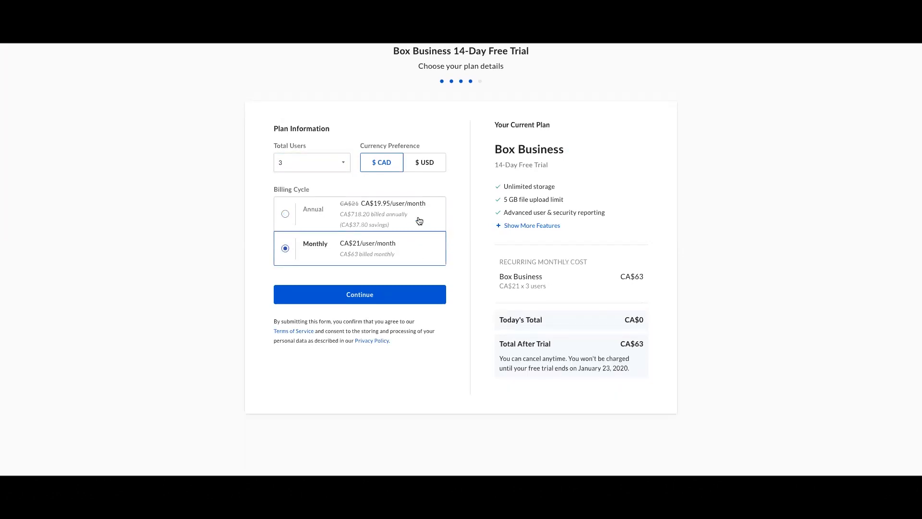
left_click(434, 300)
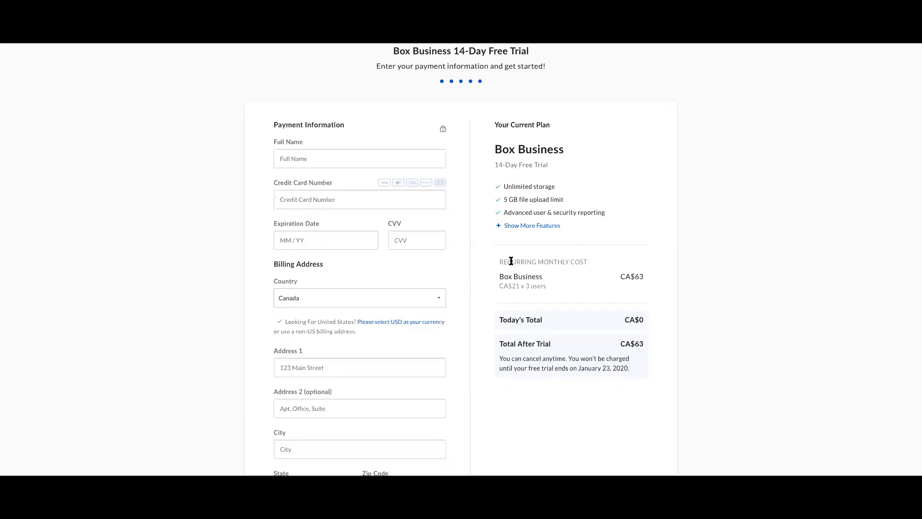
Enter the cardholder's full name on the payment form.
scroll(511, 260, "down", 8)
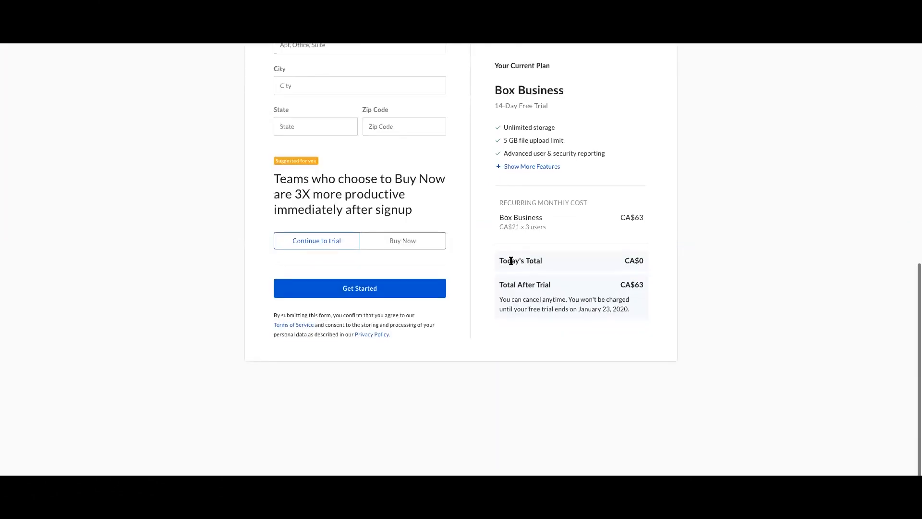
scroll(512, 263, "up", 9)
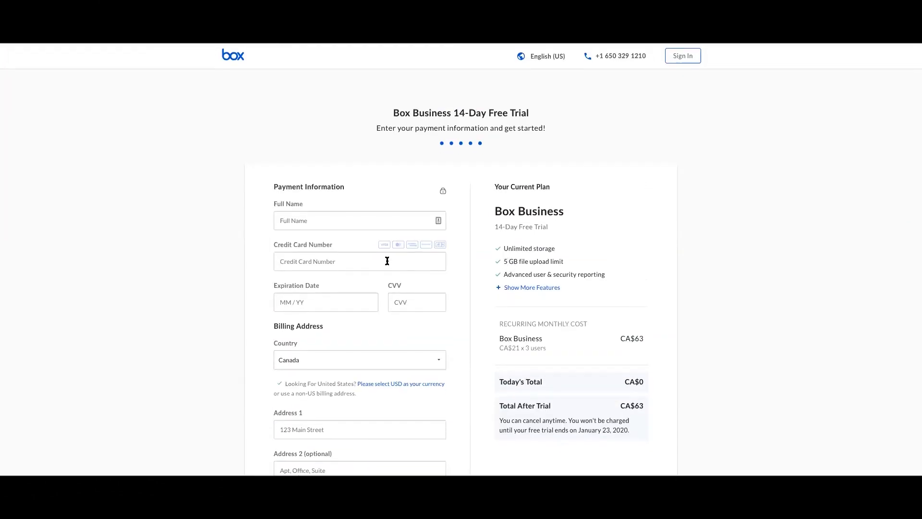
scroll(389, 262, "down", 1)
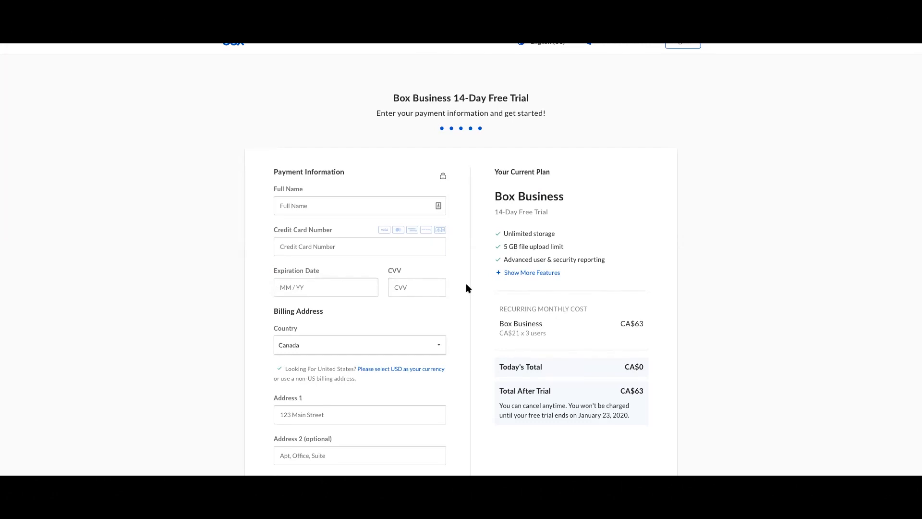
left_click(373, 206)
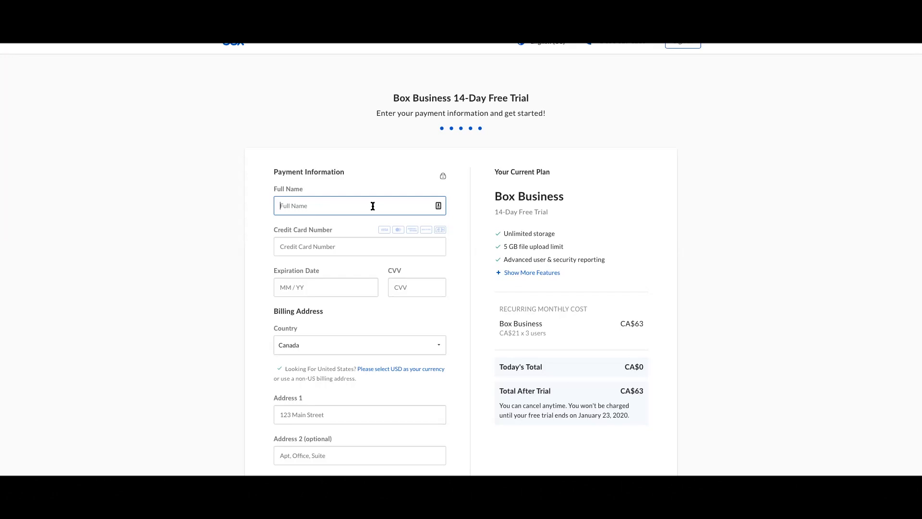
Fill in the card number, expiration date, CVV and first billing address line.
left_click(360, 246)
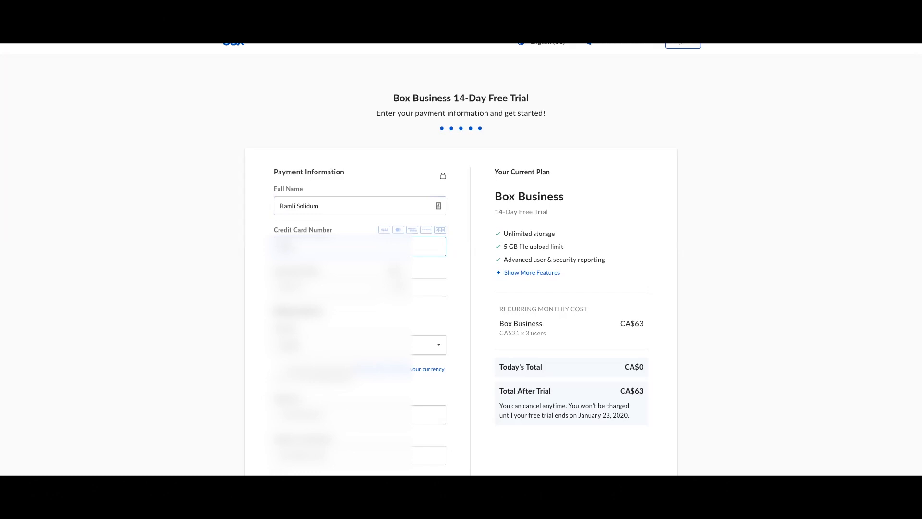
type("5")
key("Tab")
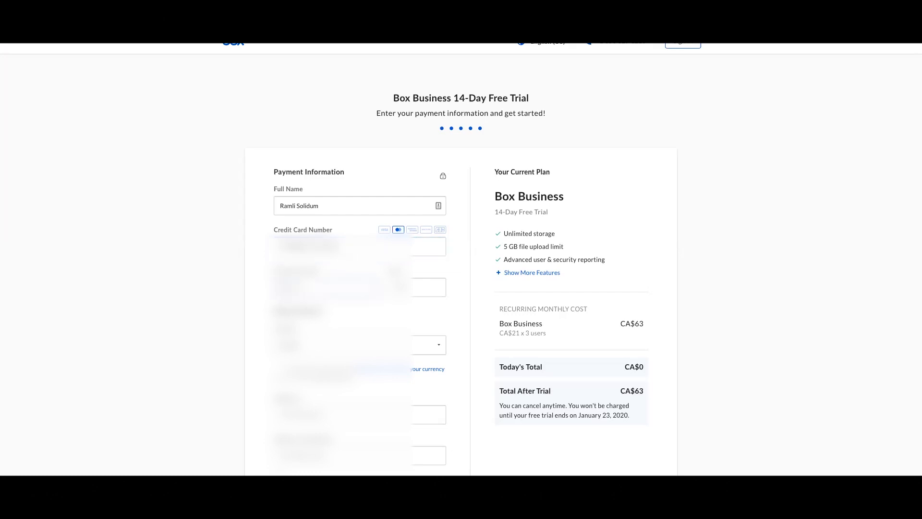
key("Tab")
key("Tab")
key("Tab")
key("Tab")
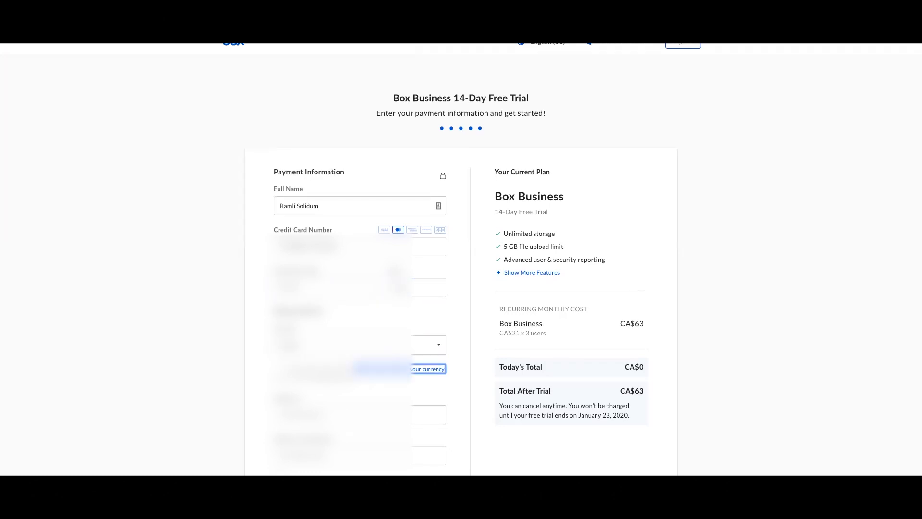
key("BackSpace")
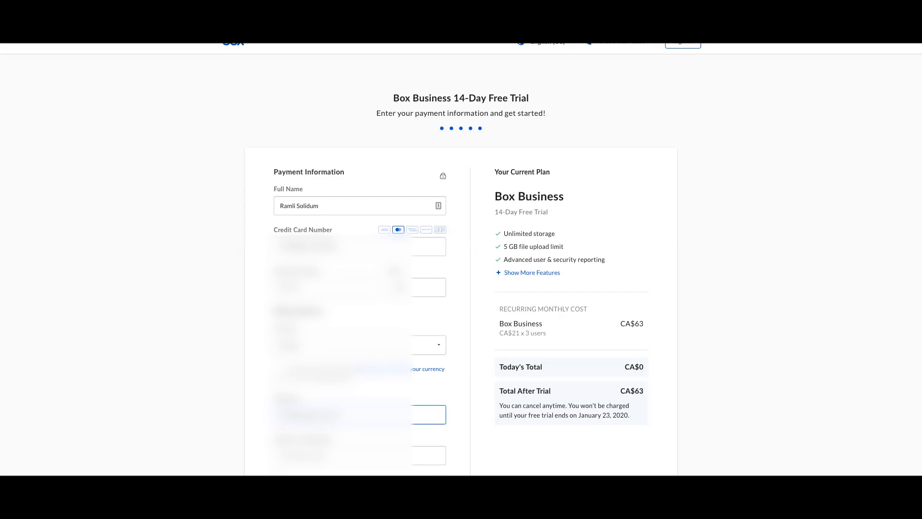
scroll(474, 374, "down", 6)
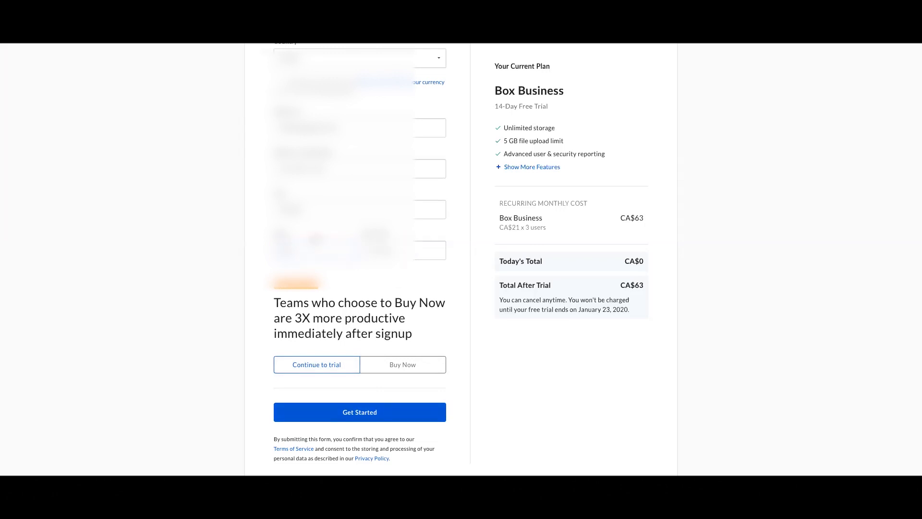
Complete the city, state and zip code and submit with Get Started to begin the trial.
key("Tab")
scroll(491, 331, "down", 1)
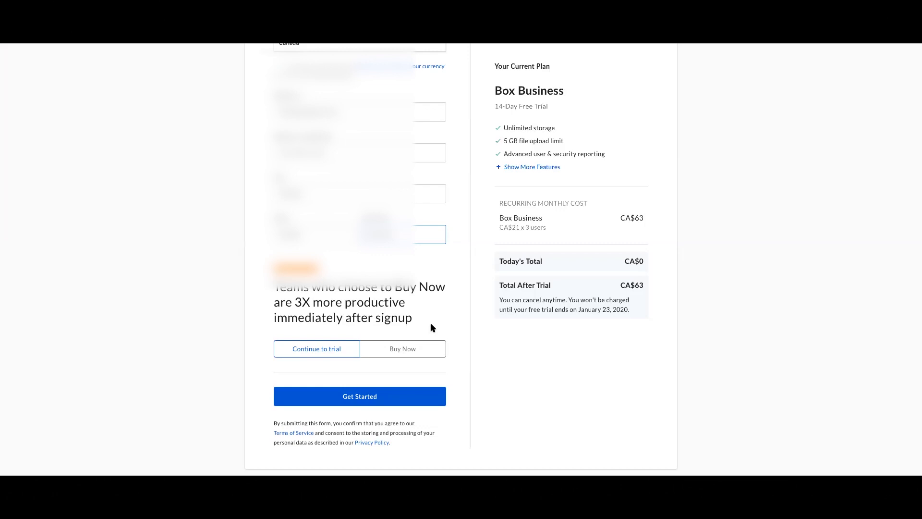
scroll(431, 327, "down", 1)
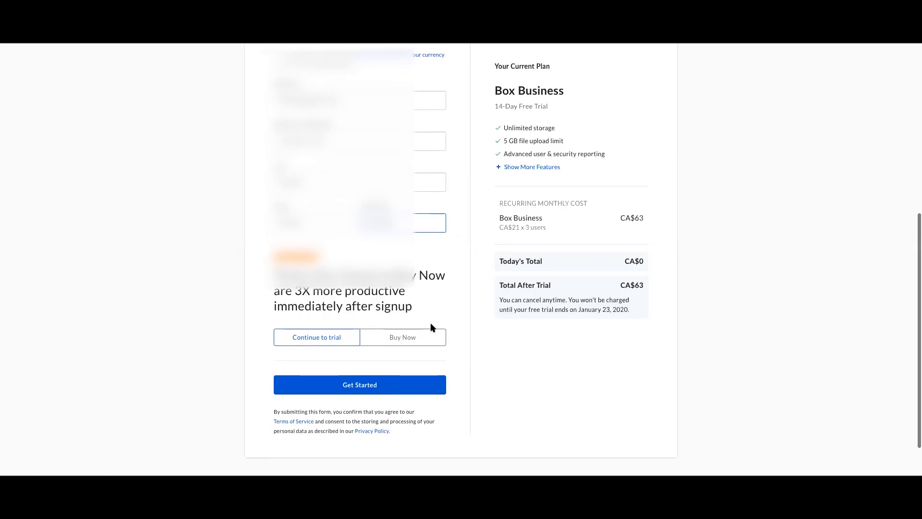
left_click(414, 378)
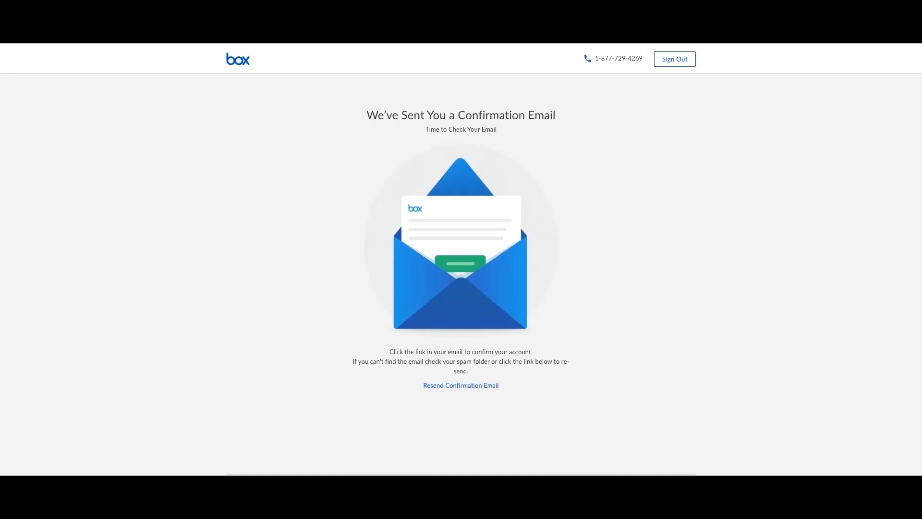
Paste the emailed confirmation link into the address bar and load it.
key("super+l")
key("super+v")
key("Return")
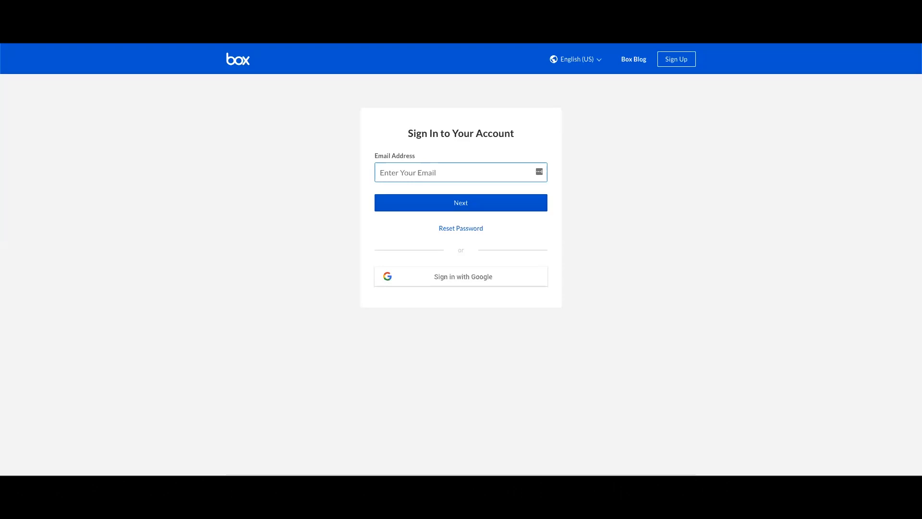
Log in with the account e-mail and password, then cancel the 1Password save prompt.
key("ctrl+v")
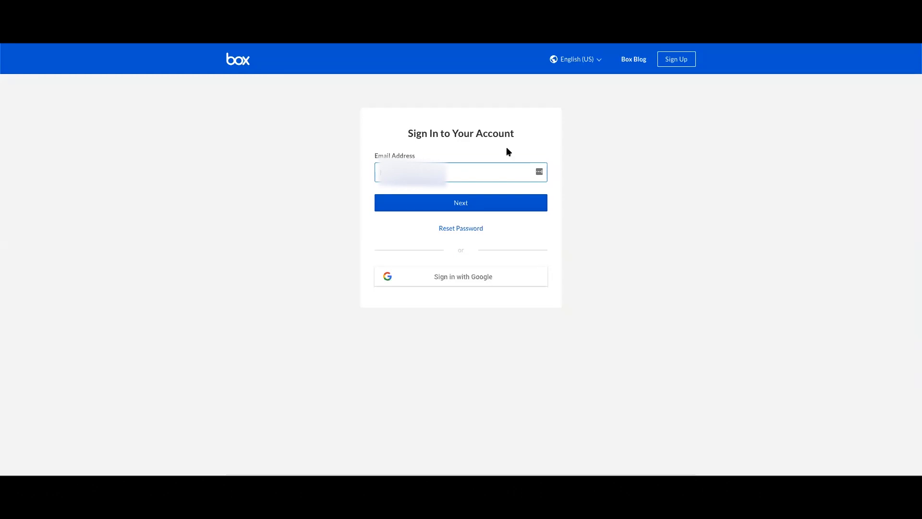
left_click(506, 202)
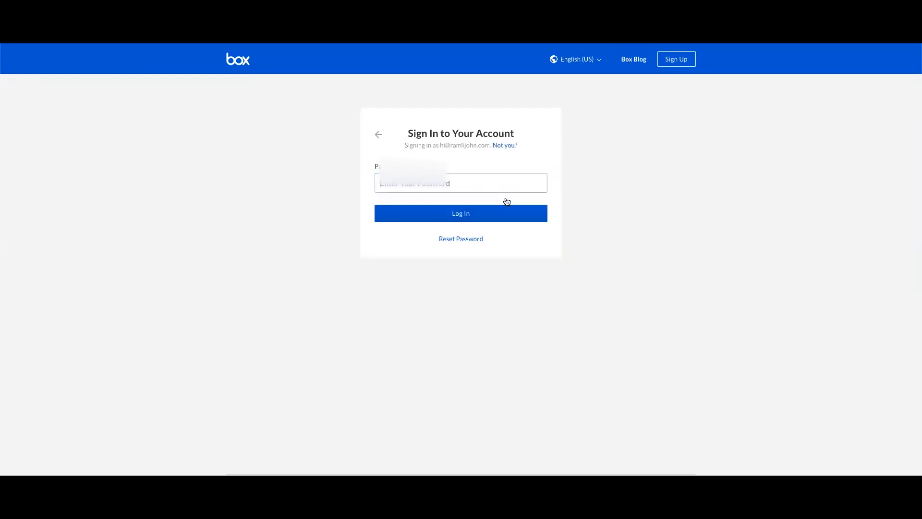
type("••••••••••")
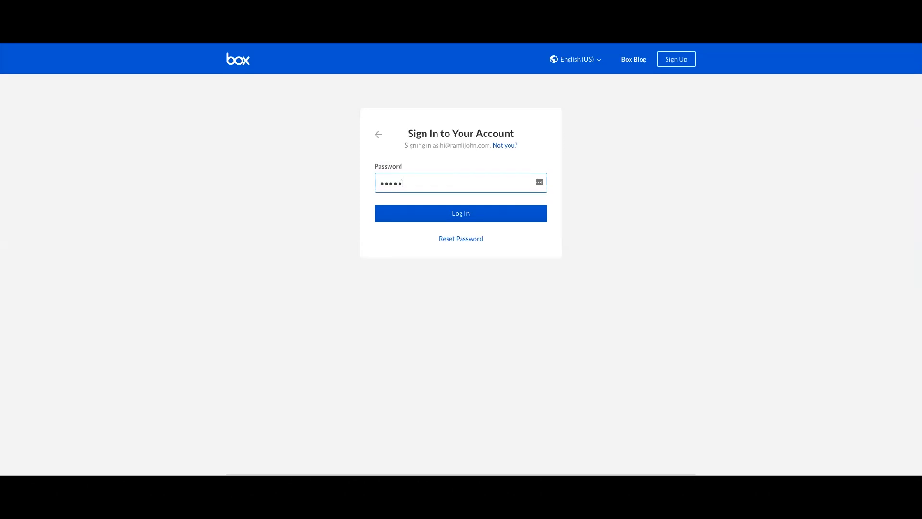
type("••")
left_click(472, 218)
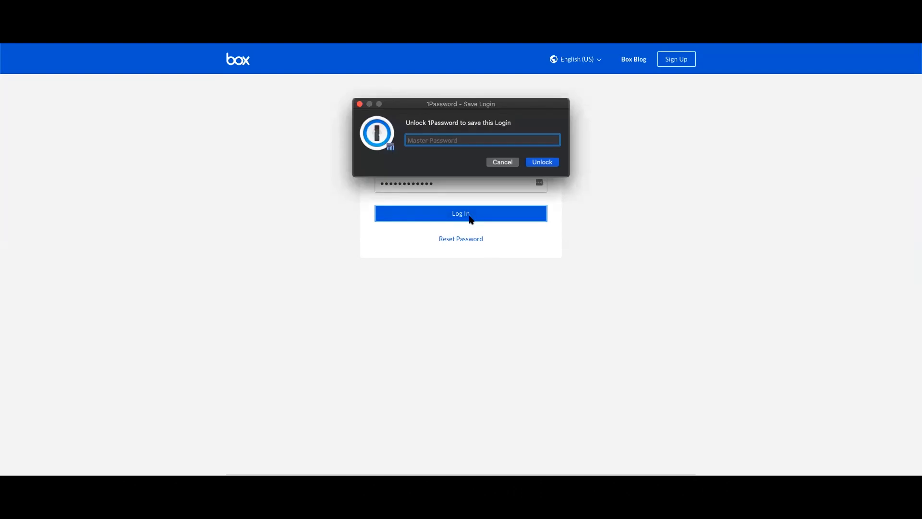
left_click(504, 160)
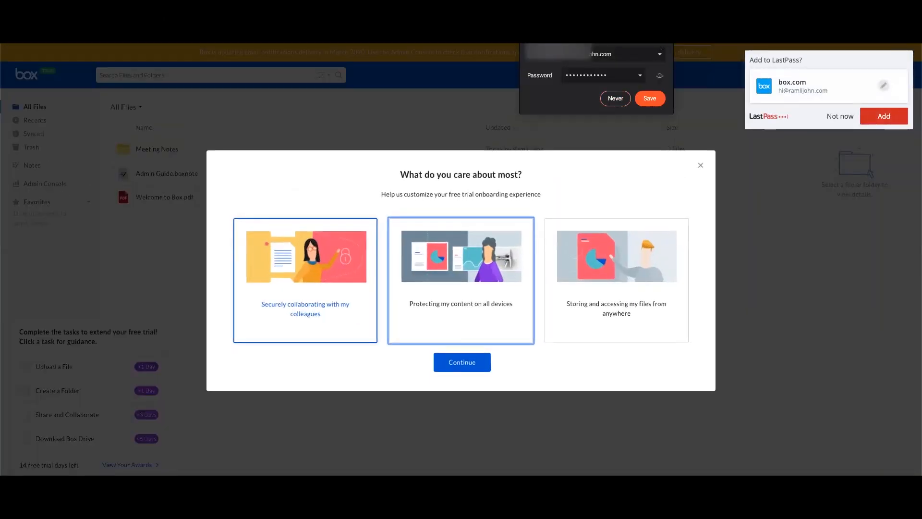
Decline saving the Box login to the password manager, then pick an onboarding answer card.
left_click(842, 117)
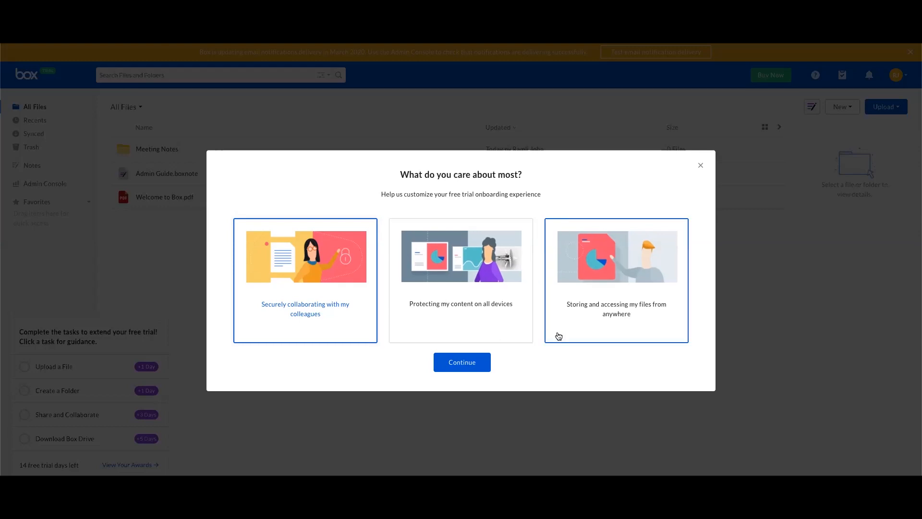
left_click(477, 321)
Submit the onboarding answer and focus the teammate Name field, dismissing autofill suggestions.
left_click(464, 364)
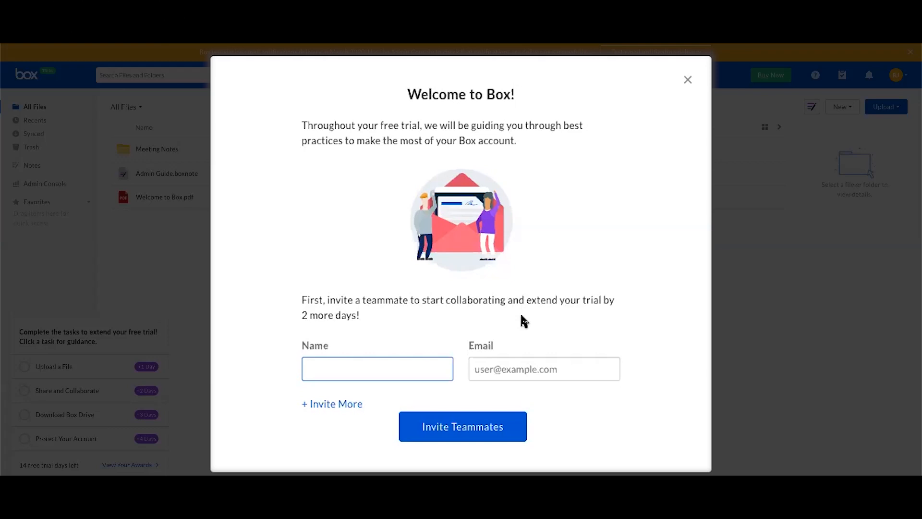
left_click_drag(510, 319, 342, 315)
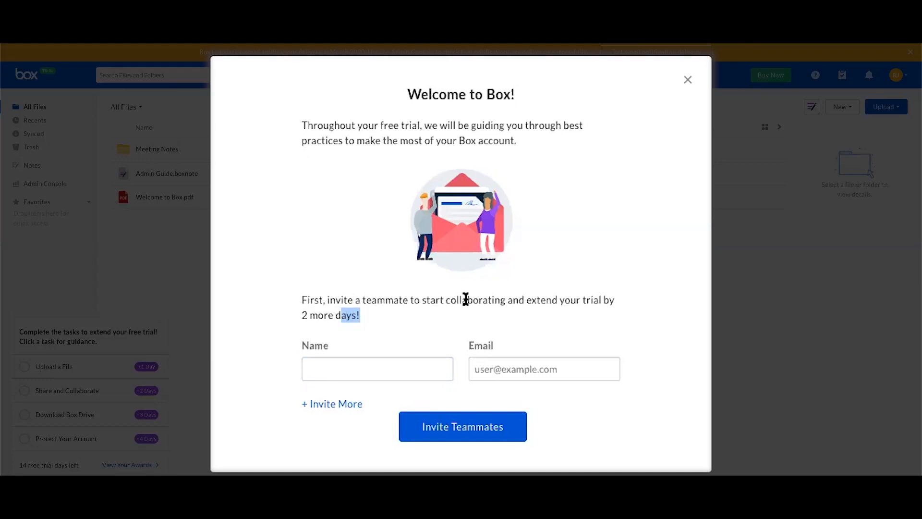
left_click(407, 372)
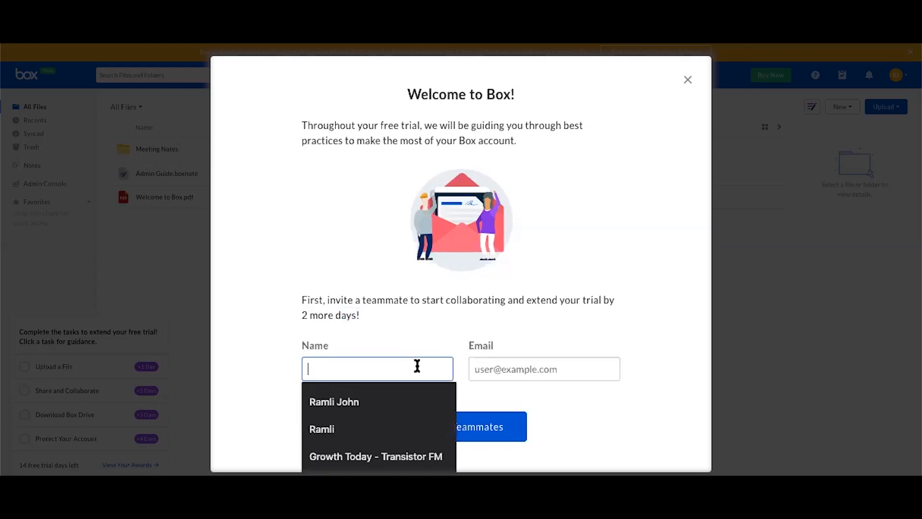
left_click(564, 307)
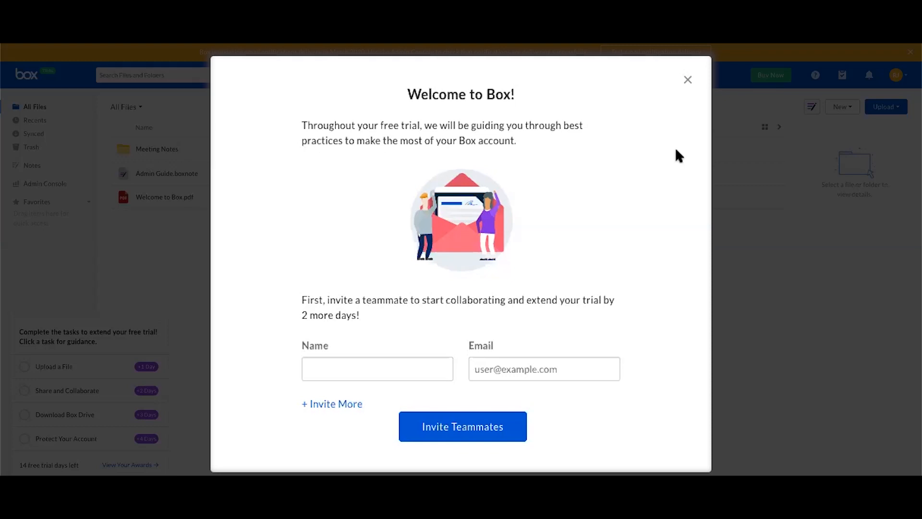
Close the Welcome to Box invitation and start uploading a single file from the checklist.
left_click(687, 79)
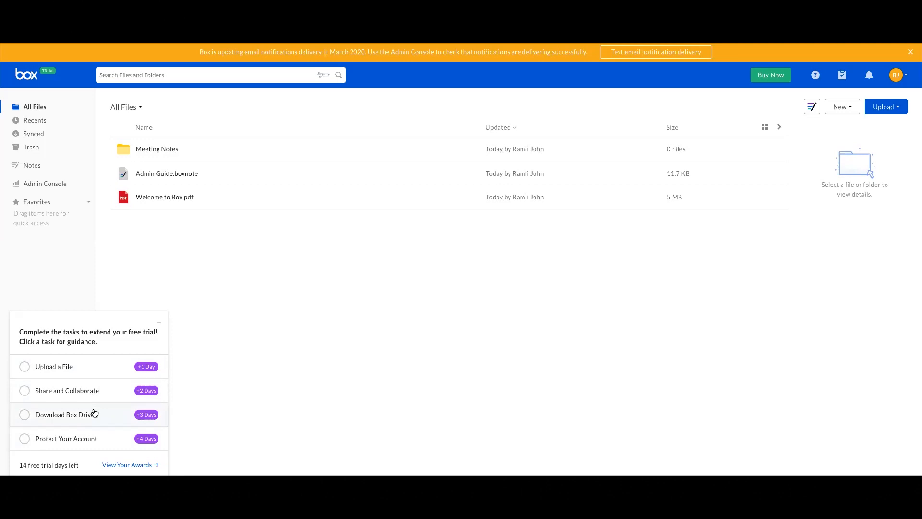
left_click(81, 365)
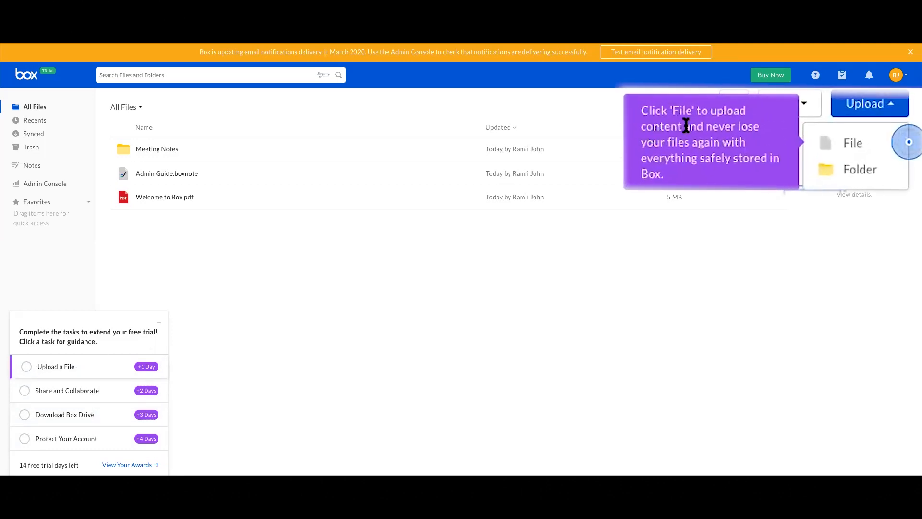
left_click(854, 144)
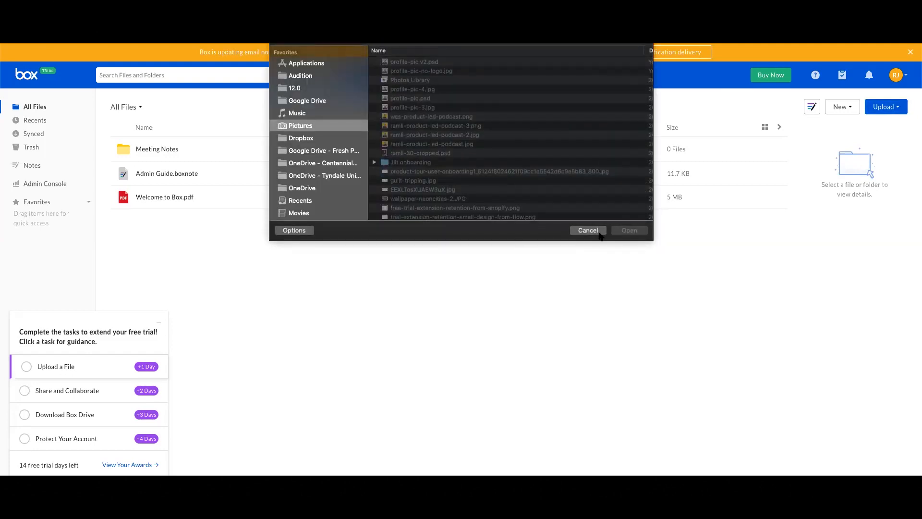
Restart the single-file upload and upload profile-pic-4.jpg from the Pictures folder.
left_click(588, 230)
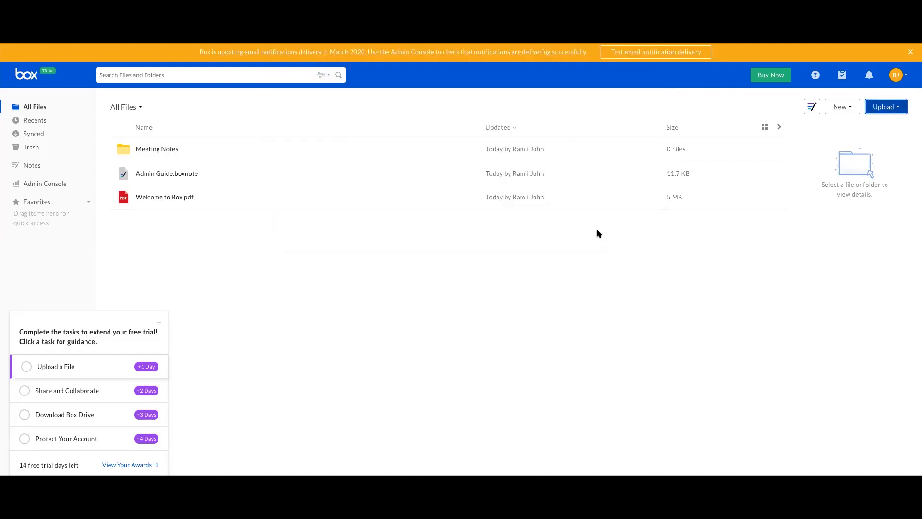
left_click(886, 106)
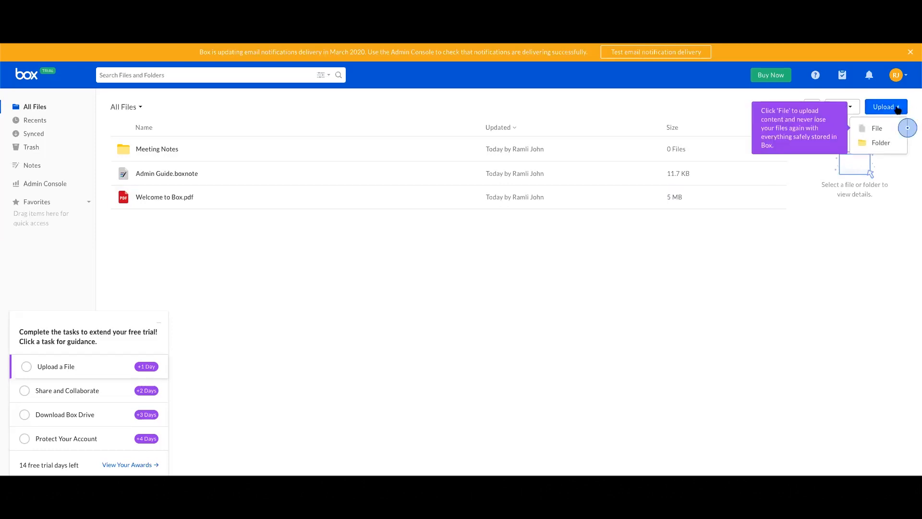
left_click(863, 128)
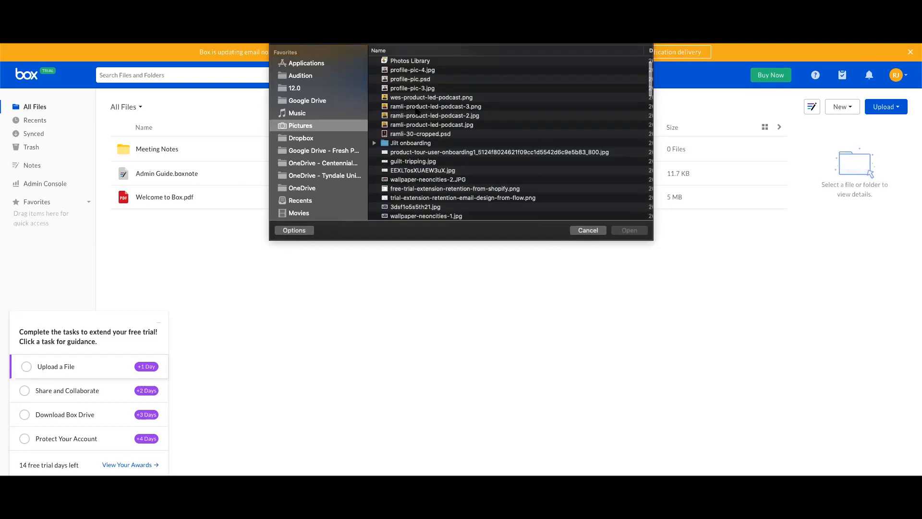
scroll(397, 86, "down", 1)
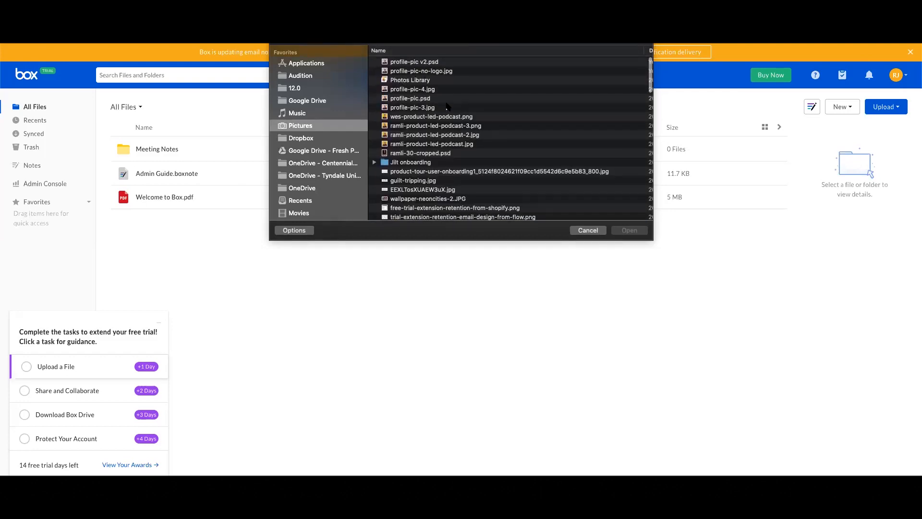
double_click(448, 89)
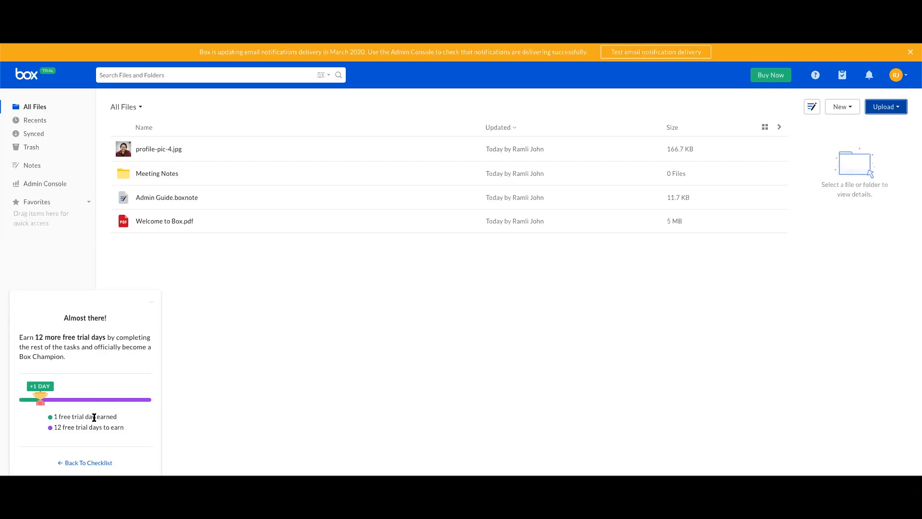
Back on the checklist, start Share and Collaborate and open profile-pic-4.jpg's details.
left_click(57, 462)
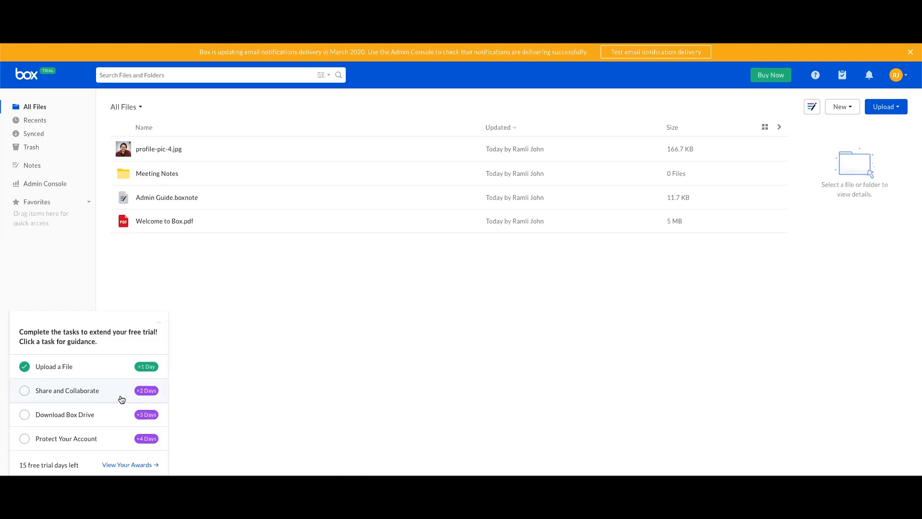
left_click(121, 399)
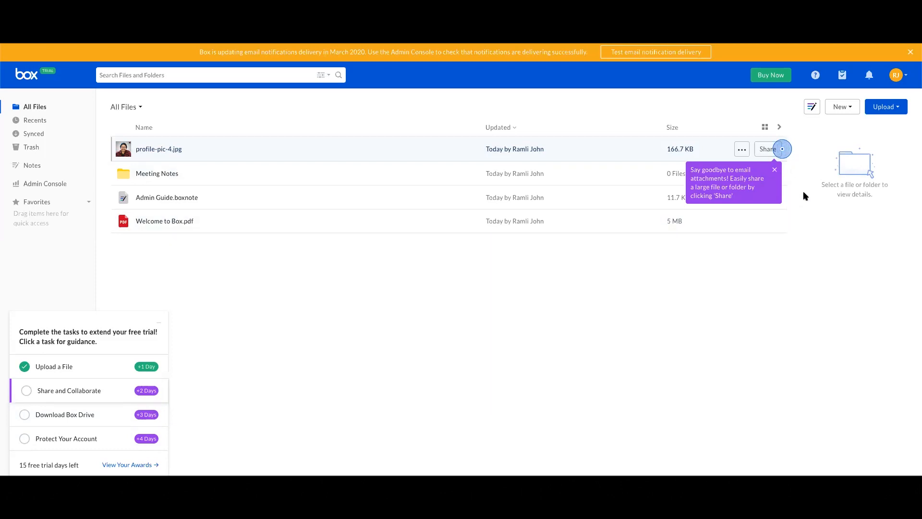
left_click(775, 170)
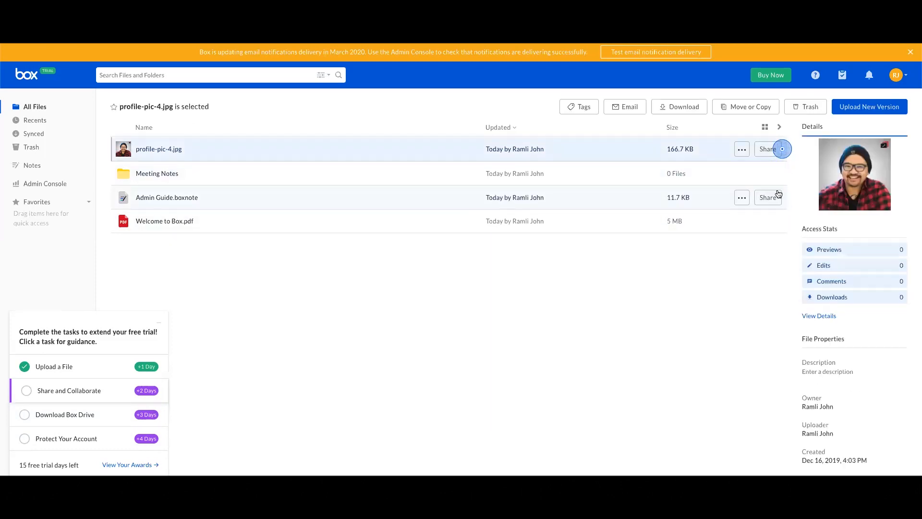
Share profile-pic-4.jpg by adding the collaborator's e-mail as an invitee and sending the invitation.
left_click(767, 149)
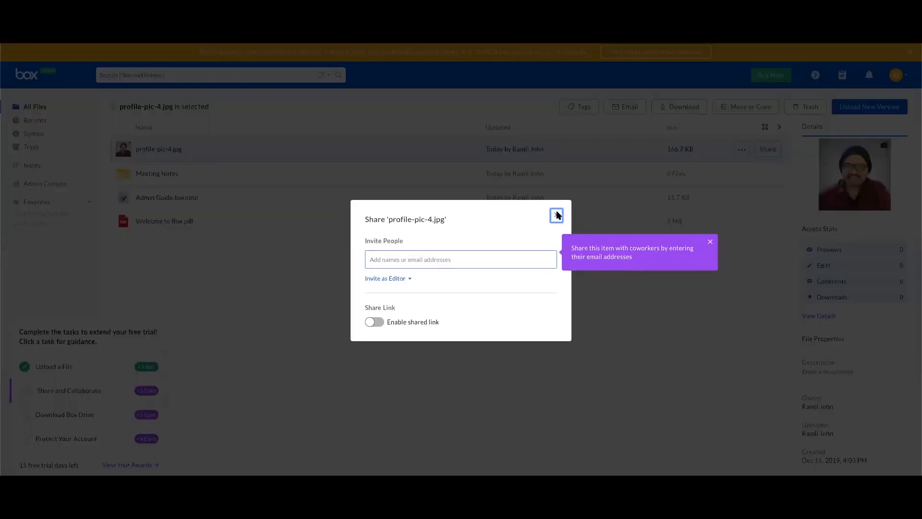
left_click(553, 215)
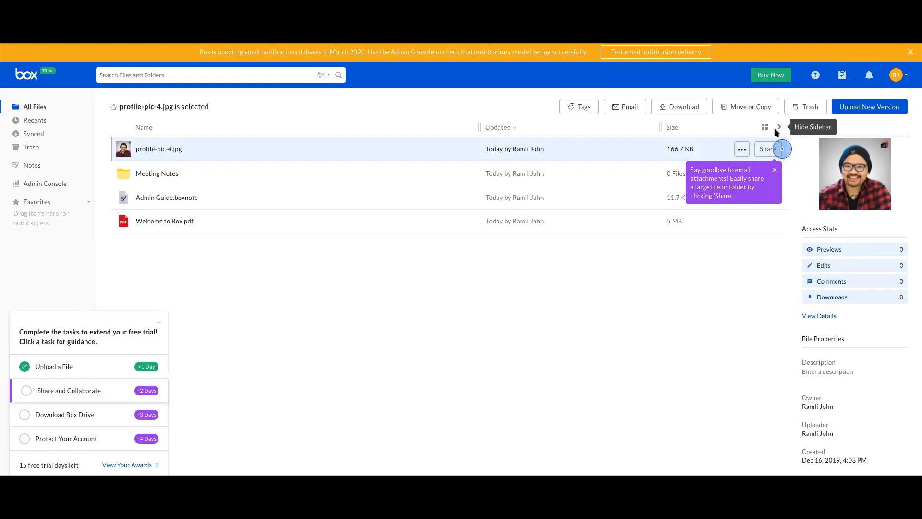
left_click(768, 149)
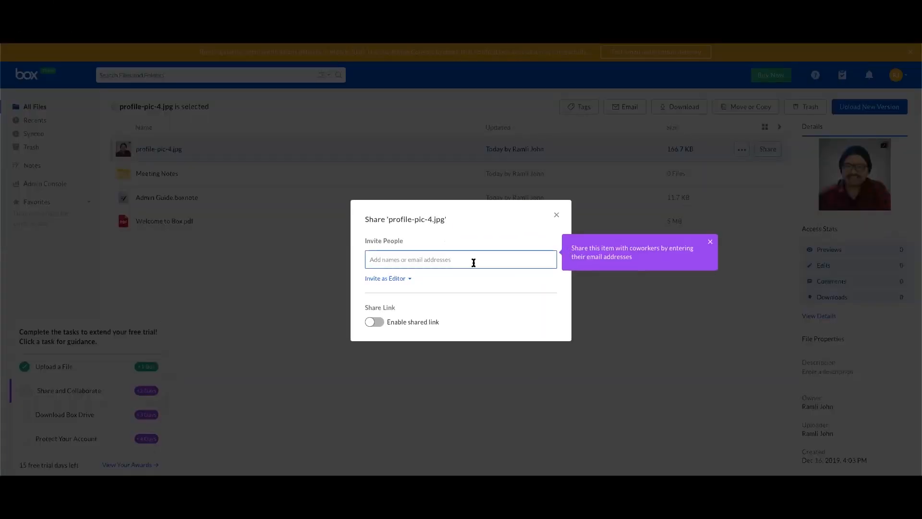
type("aa")
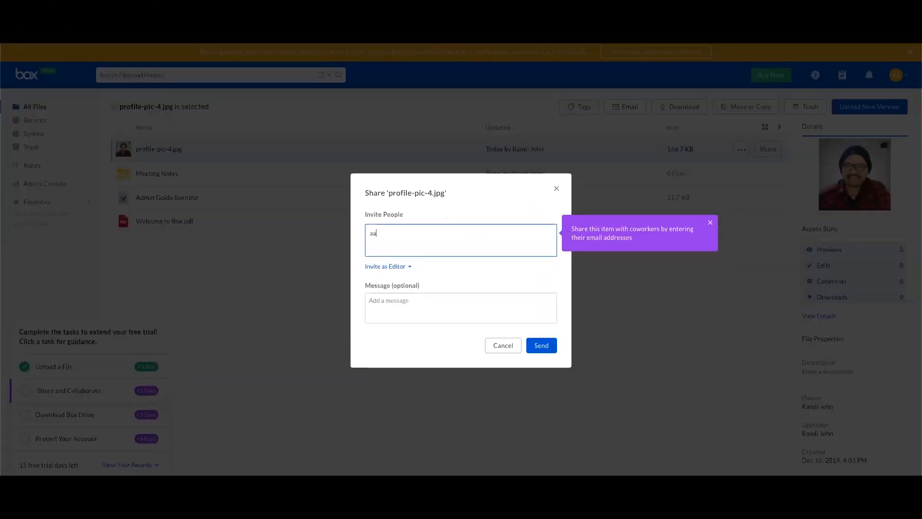
type("zar")
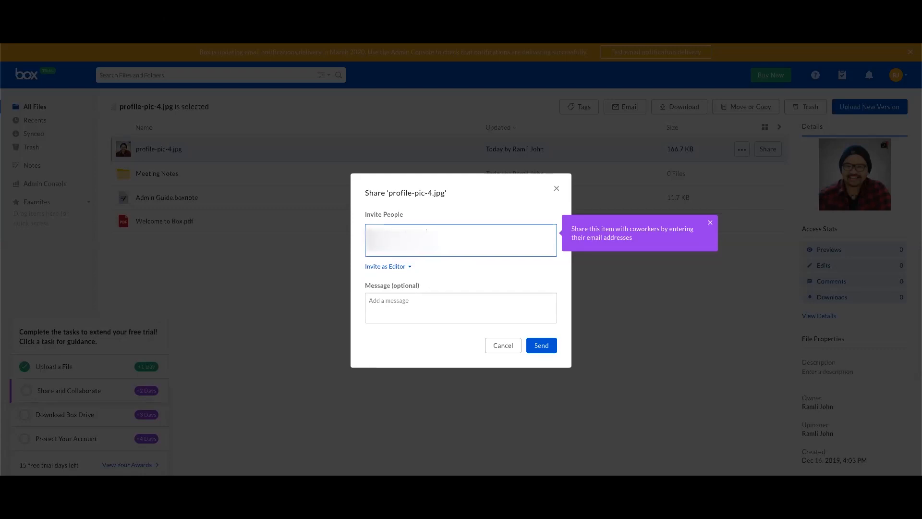
left_click(488, 307)
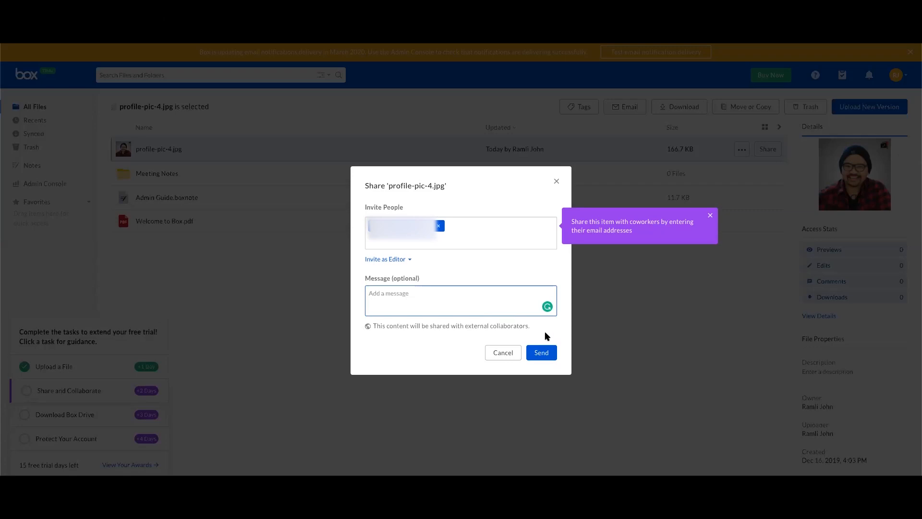
left_click(542, 352)
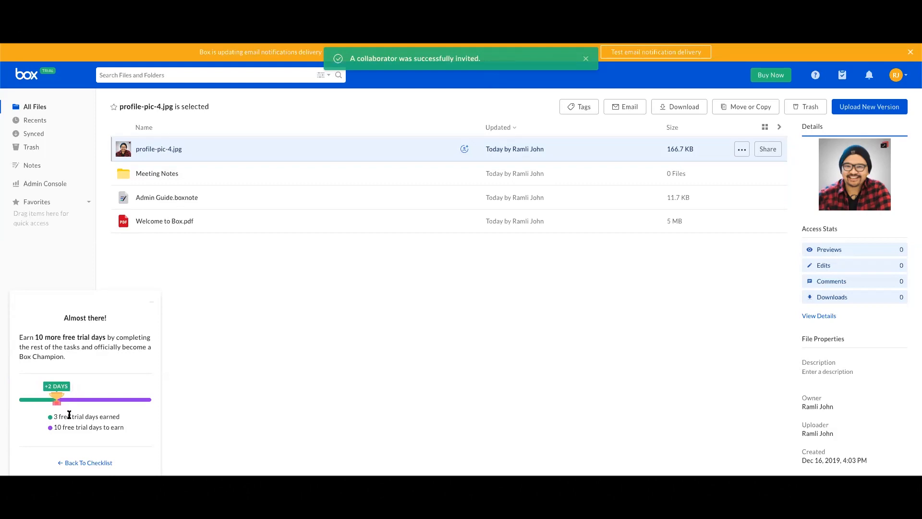
Deselect profile-pic-4.jpg and return to the checklist showing both tasks ticked, 17 days left.
left_click_drag(123, 426, 51, 428)
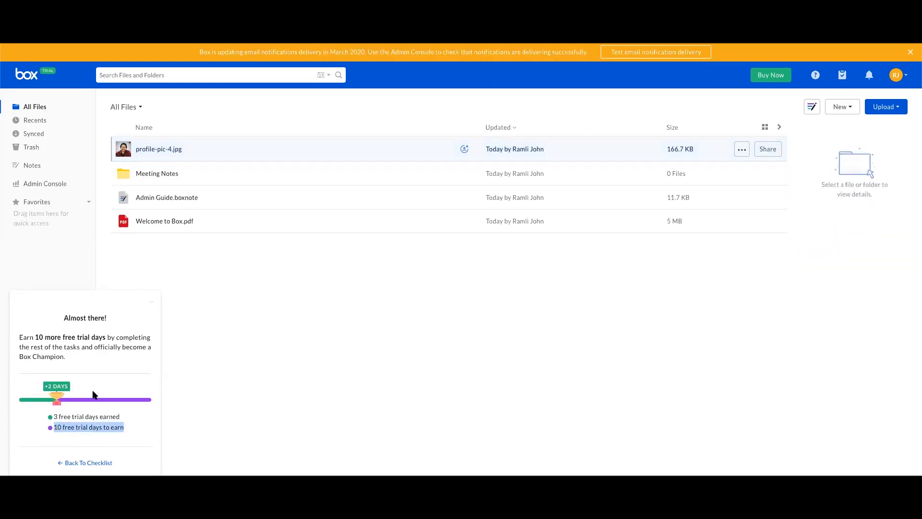
left_click(85, 351)
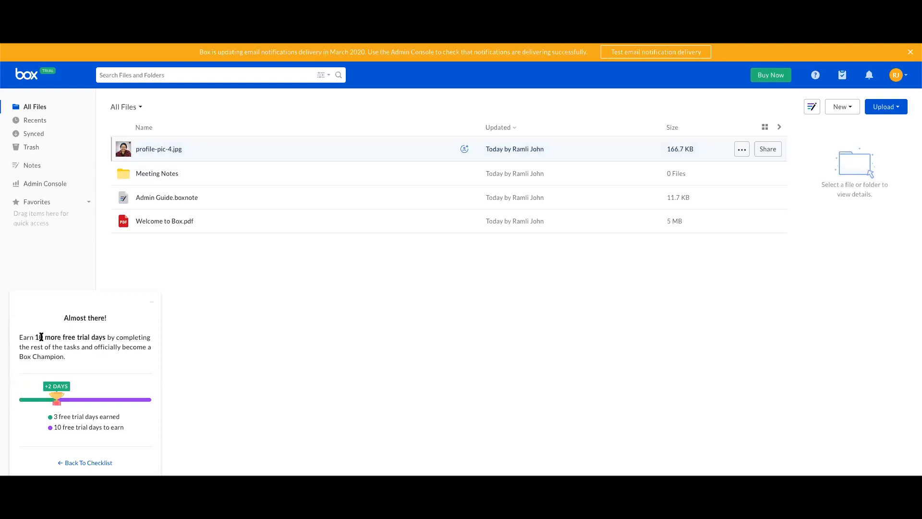
left_click(60, 462)
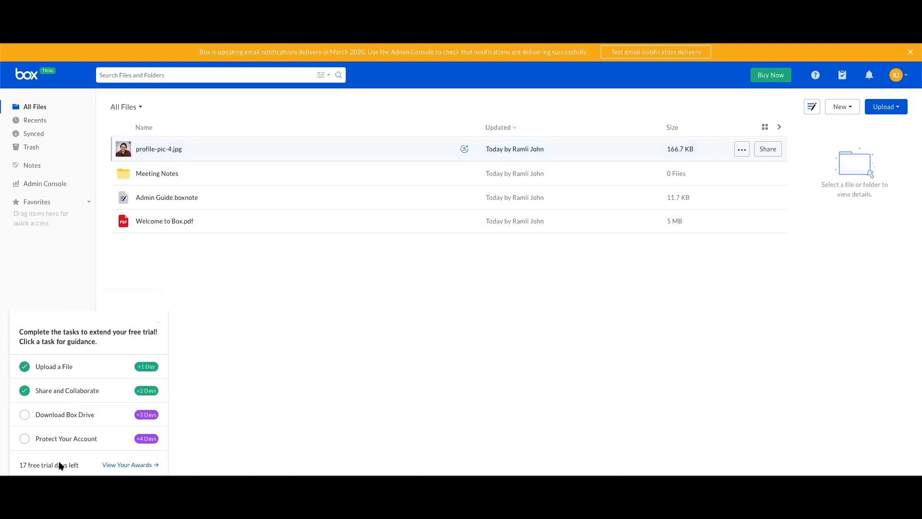
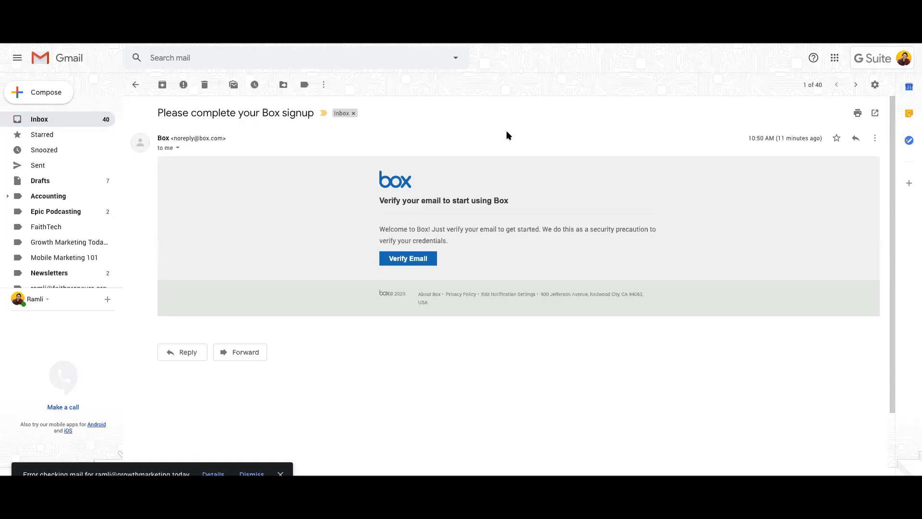
left_click_drag(174, 138, 223, 139)
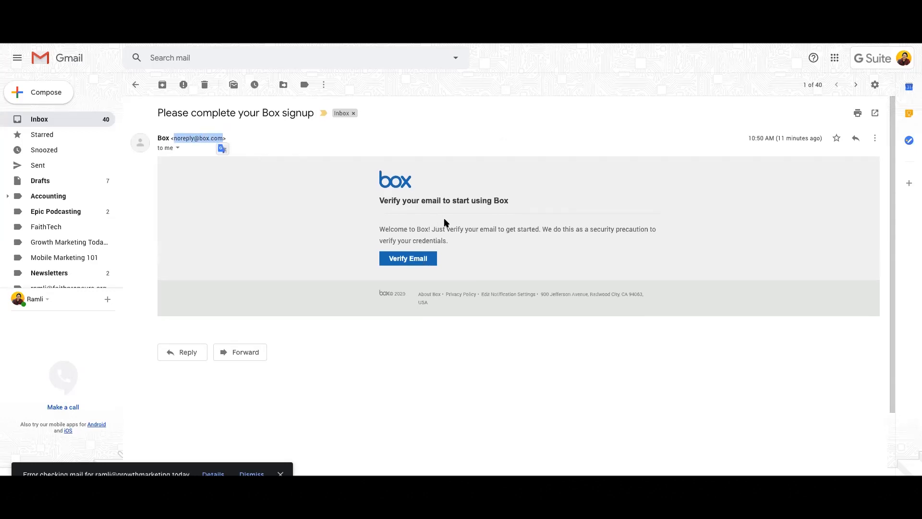
left_click(462, 222)
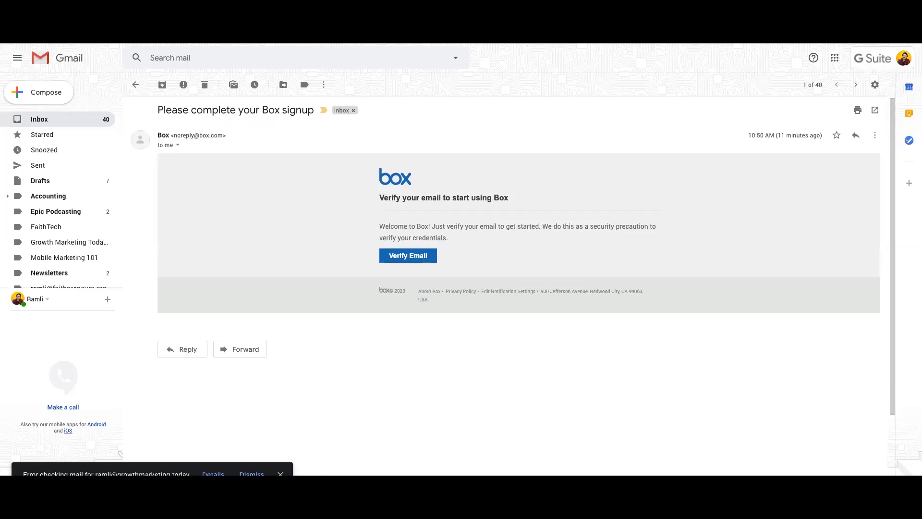
left_click(280, 474)
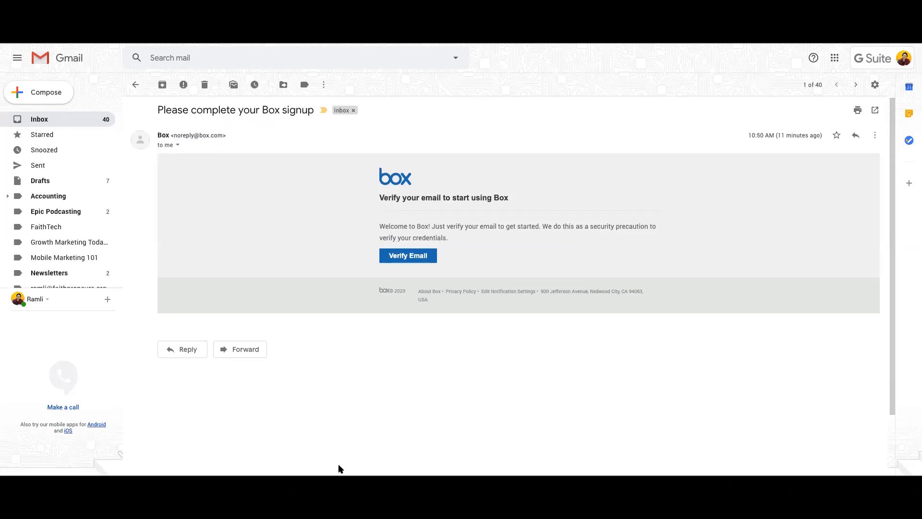